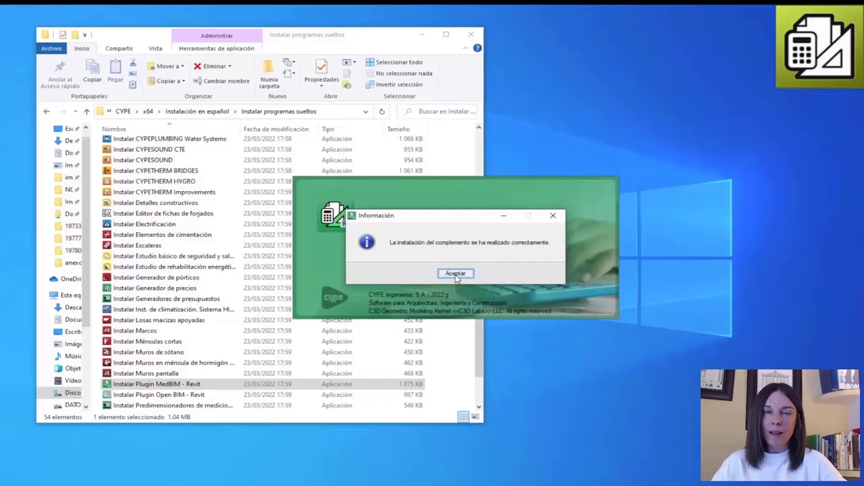
Finish the MedBIM plugin installation and open the architectural sample project in Revit's viewer mode.
left_click(456, 274)
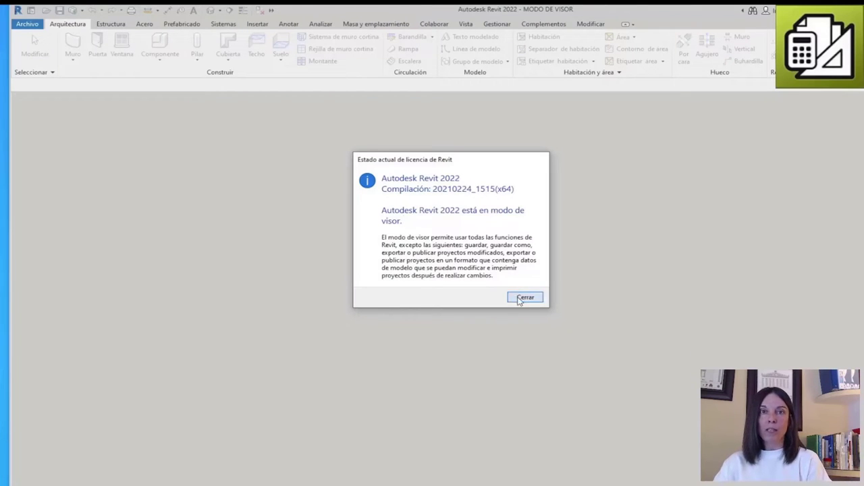
left_click(525, 298)
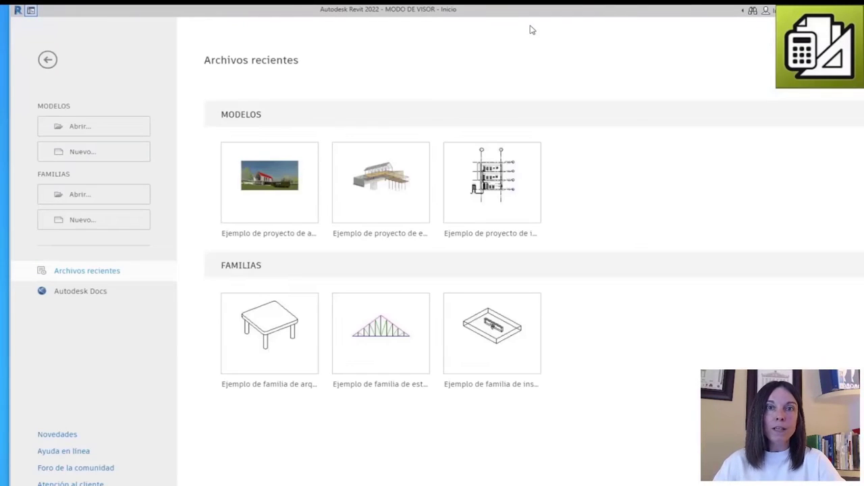
left_click(291, 234)
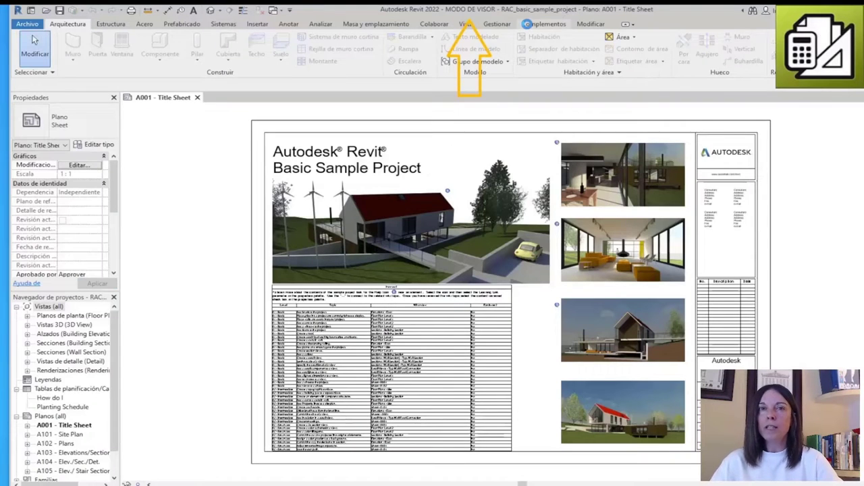
Generate the CYPE Mediciones BIM measurement extraction file from the model in the Documentos folder.
left_click(533, 24)
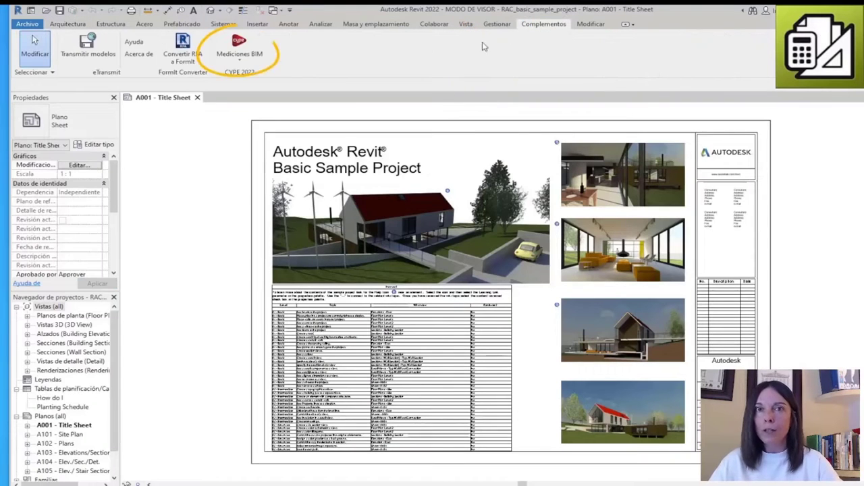
left_click(247, 59)
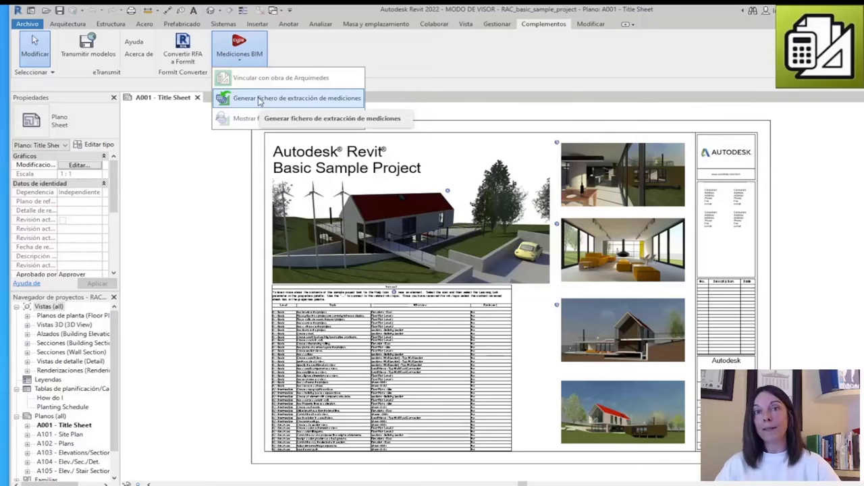
left_click(259, 100)
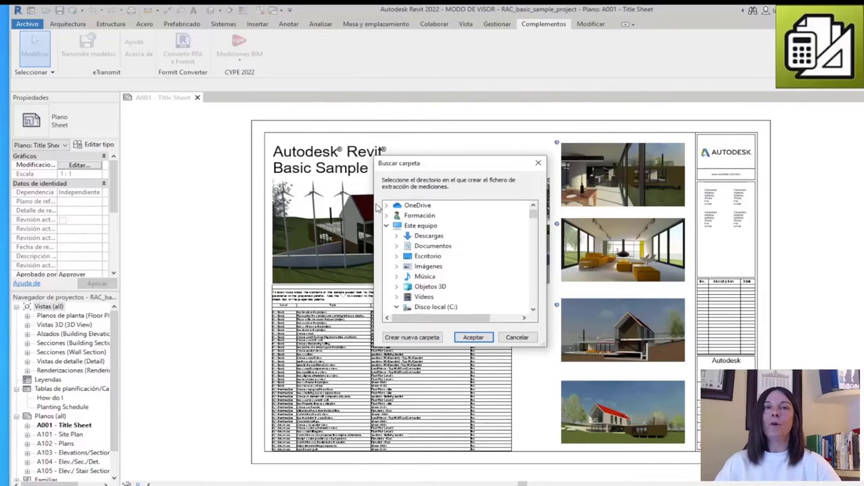
left_click(433, 247)
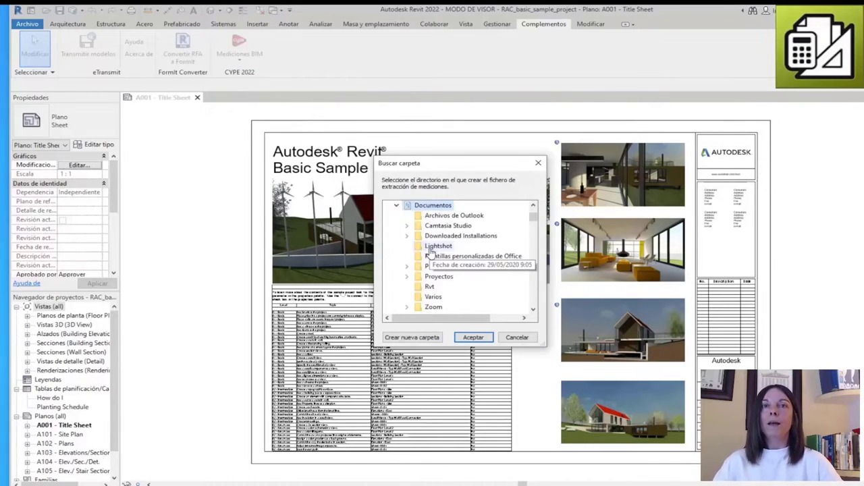
left_click(473, 338)
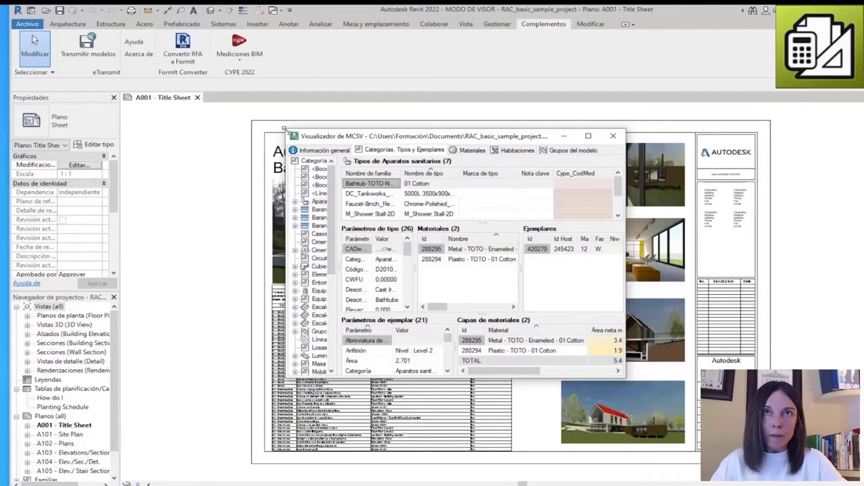
Enlarge the MCSV viewer, review its general information, categories, materials, rooms and model groups, and close it.
left_click_drag(286, 132, 11, 9)
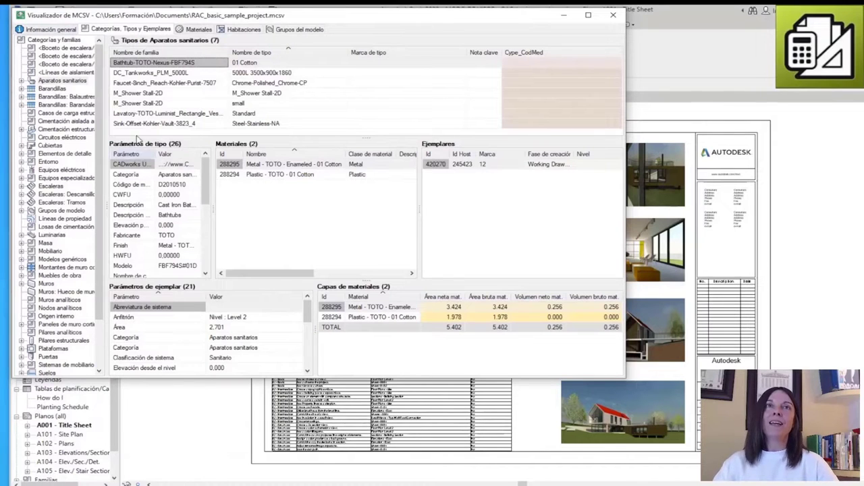
left_click(54, 31)
left_click(129, 29)
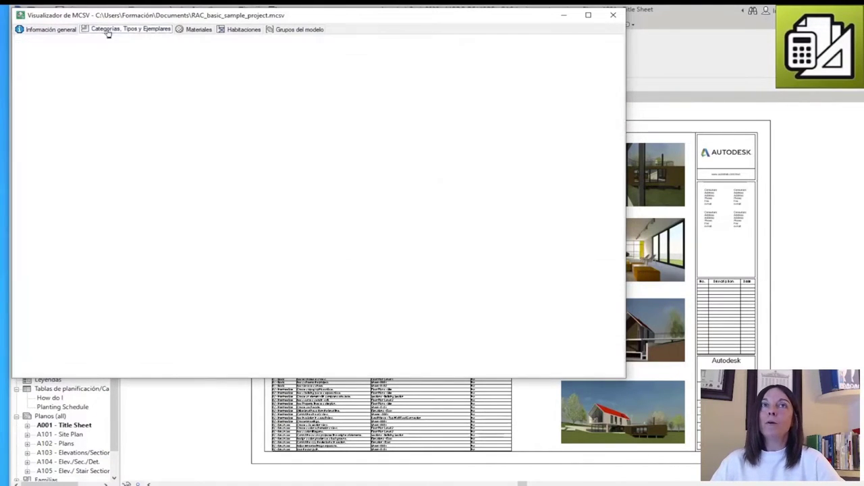
left_click(196, 31)
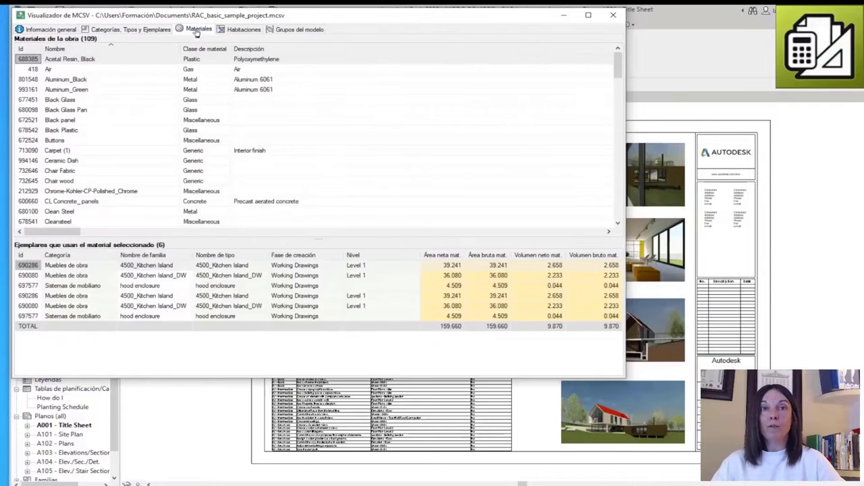
left_click(241, 30)
left_click(299, 30)
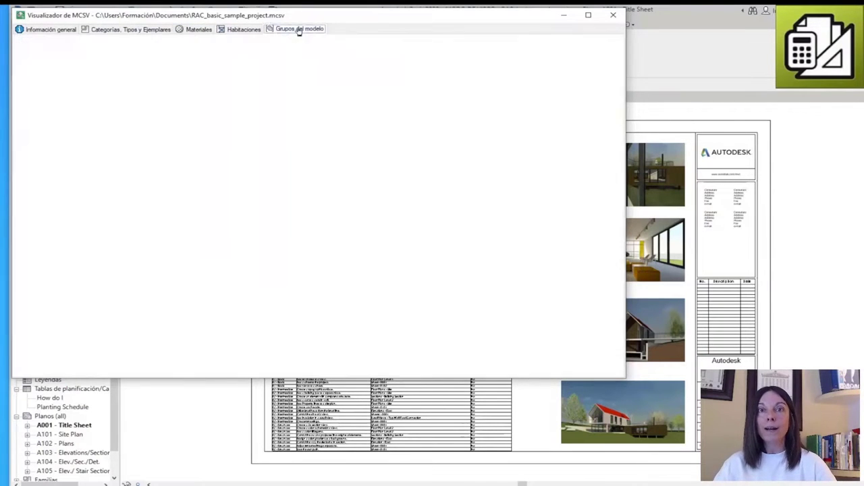
left_click(35, 31)
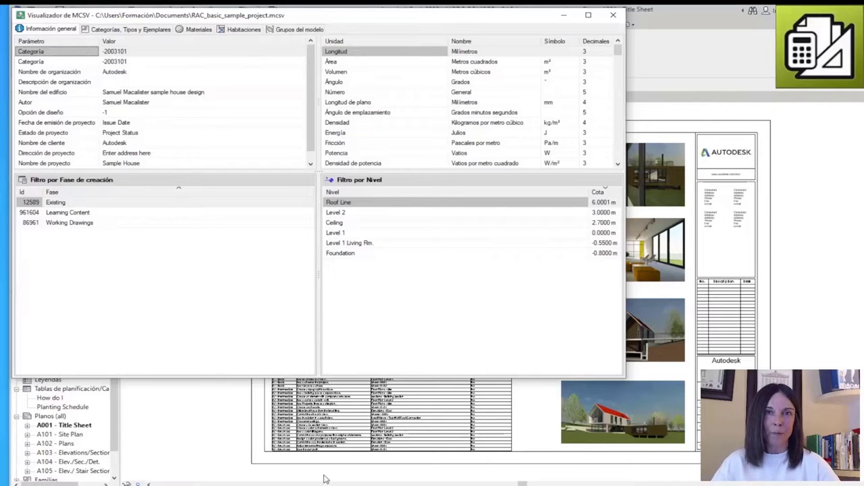
left_click(614, 16)
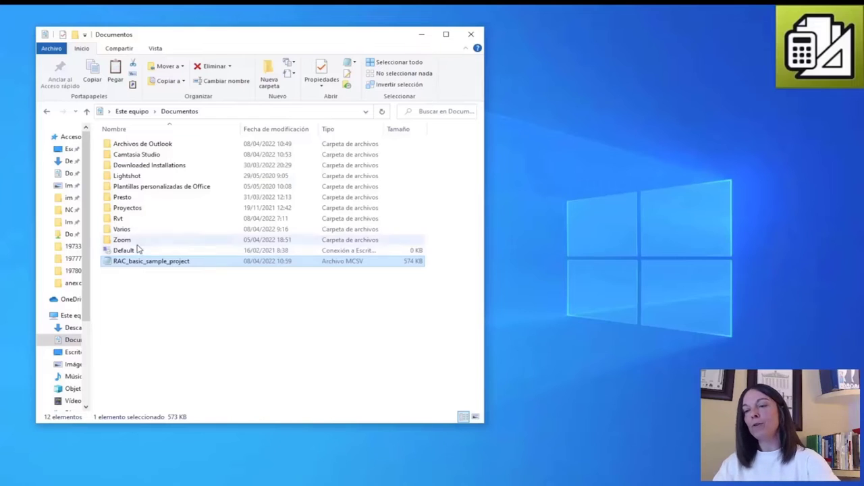
Choose to open the RAC_basic_sample_project MCSV file in Documentos with another application located on this computer.
right_click(143, 265)
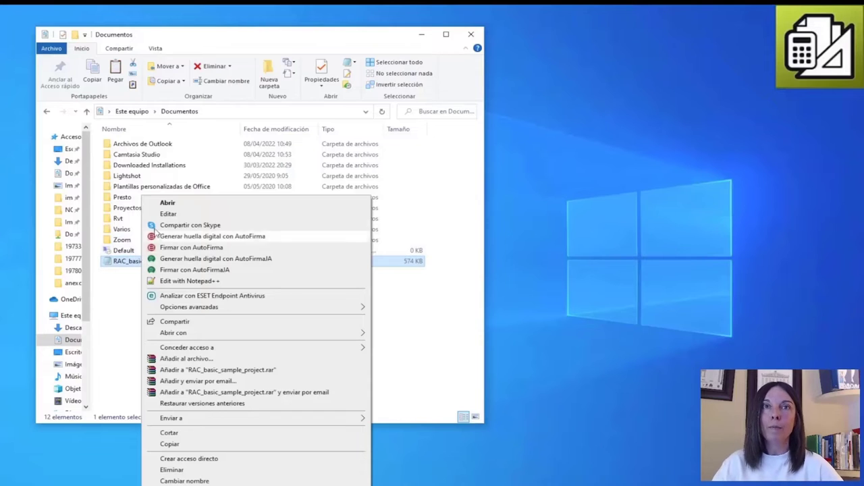
mouse_move(185, 333)
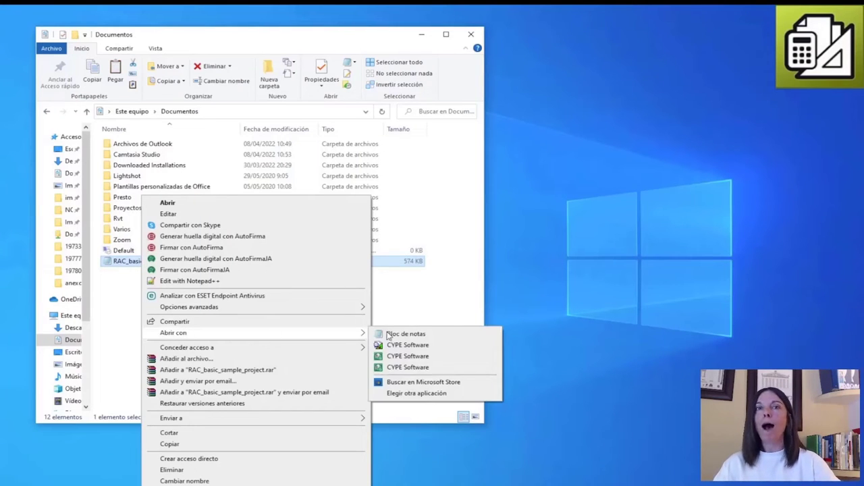
left_click(442, 394)
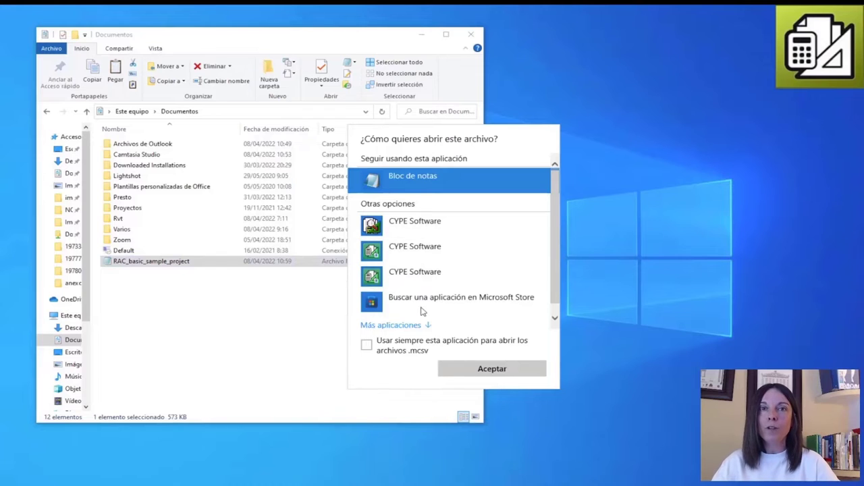
left_click(398, 326)
scroll(536, 218, "down", 5)
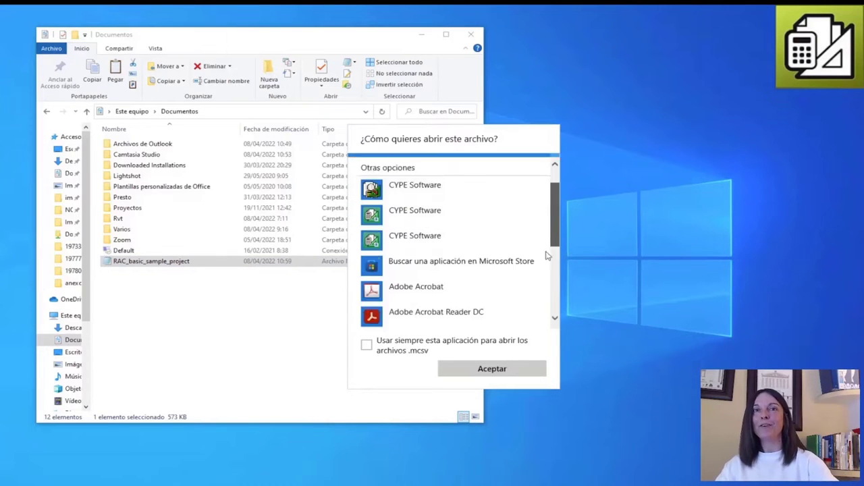
left_click(466, 315)
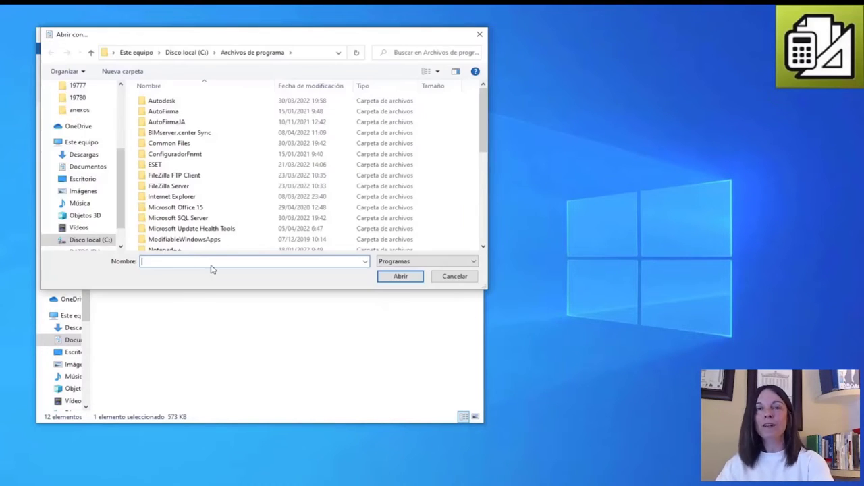
Open the MCSV file with Plugin MedBIM - Revit from C:\CYPE Ingenieros\Versión 2022\programas.
left_click(179, 54)
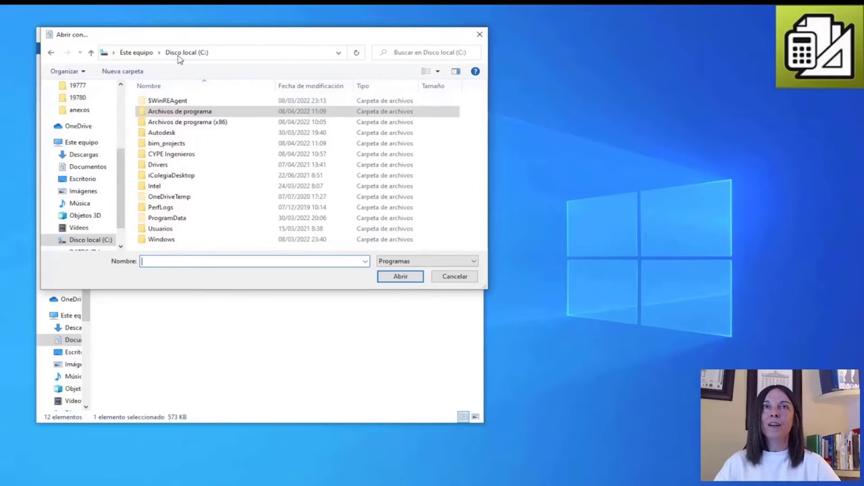
double_click(175, 155)
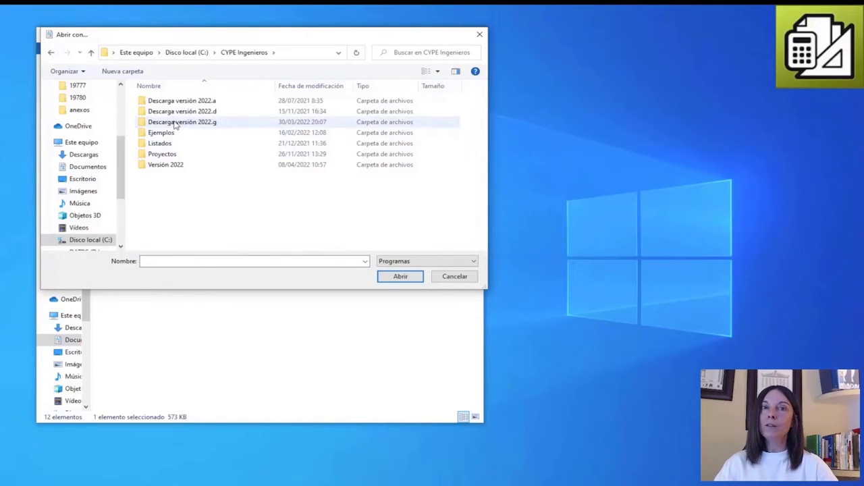
double_click(174, 166)
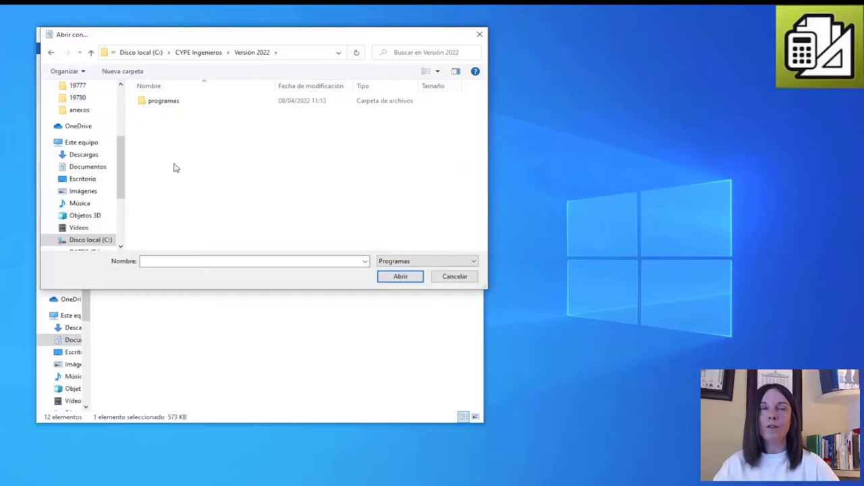
left_click(176, 106)
double_click(175, 105)
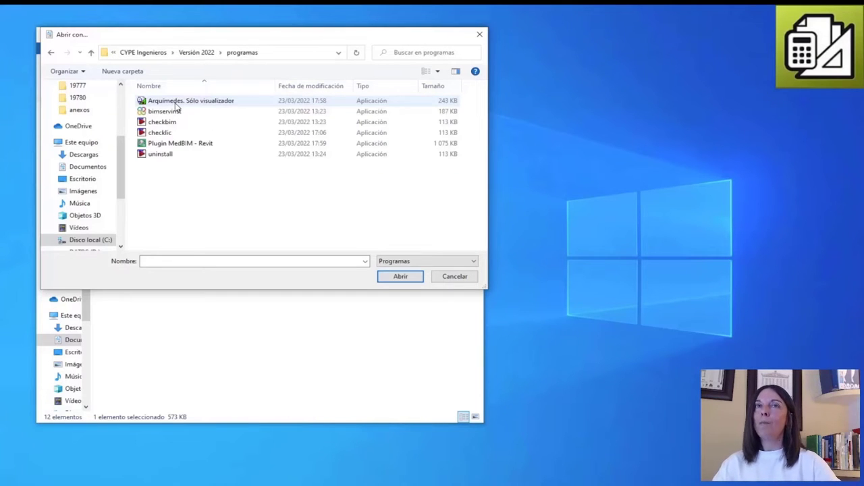
left_click(179, 146)
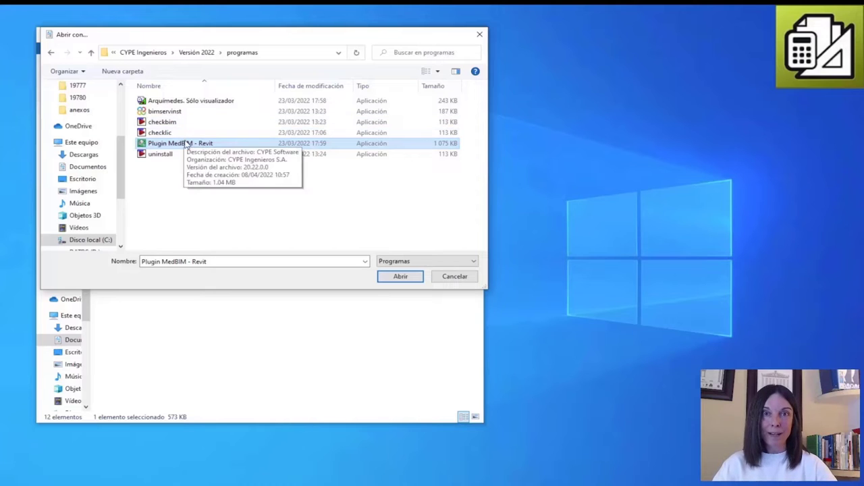
left_click(390, 279)
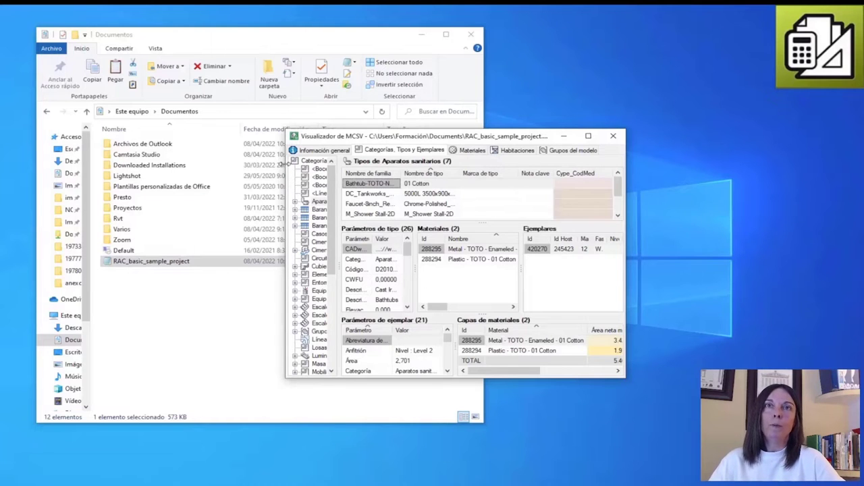
Enlarge the MCSV viewer window in width and height to show more of its tables.
left_click_drag(285, 163, 92, 149)
left_click_drag(394, 131, 393, 29)
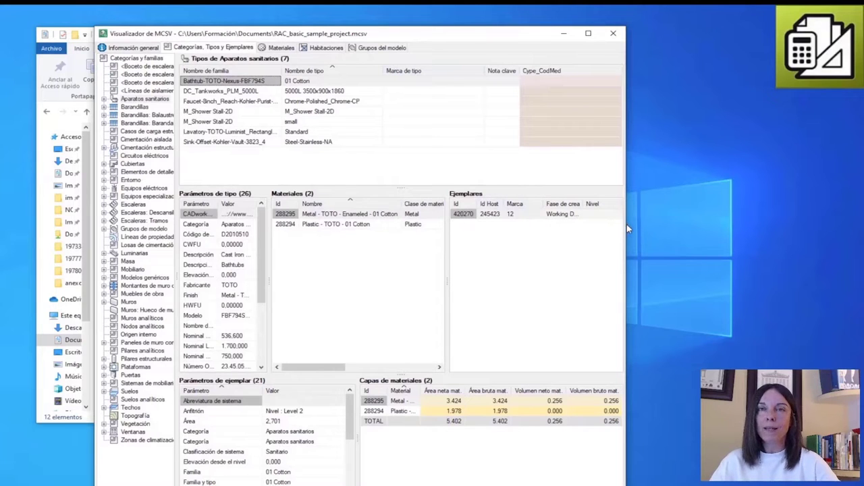
left_click_drag(627, 229, 786, 243)
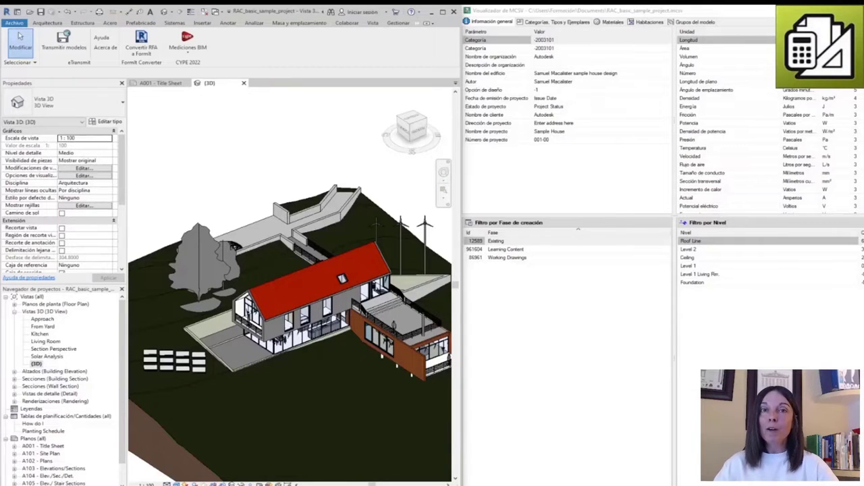
Display the types of the Muro básico family within the Muros category of the extraction file.
left_click(495, 25)
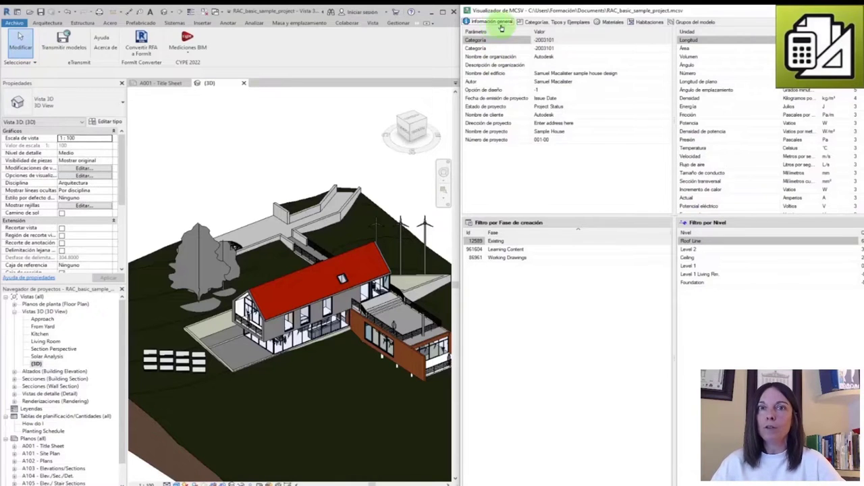
left_click(542, 25)
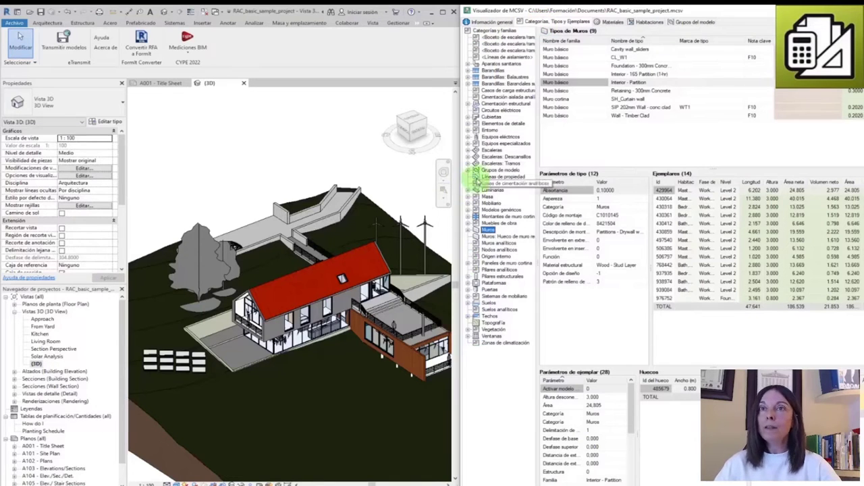
left_click(472, 230)
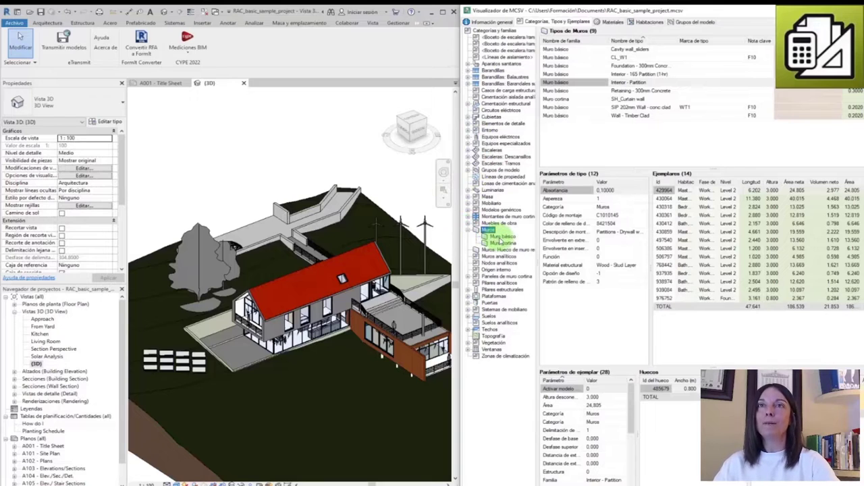
left_click(501, 237)
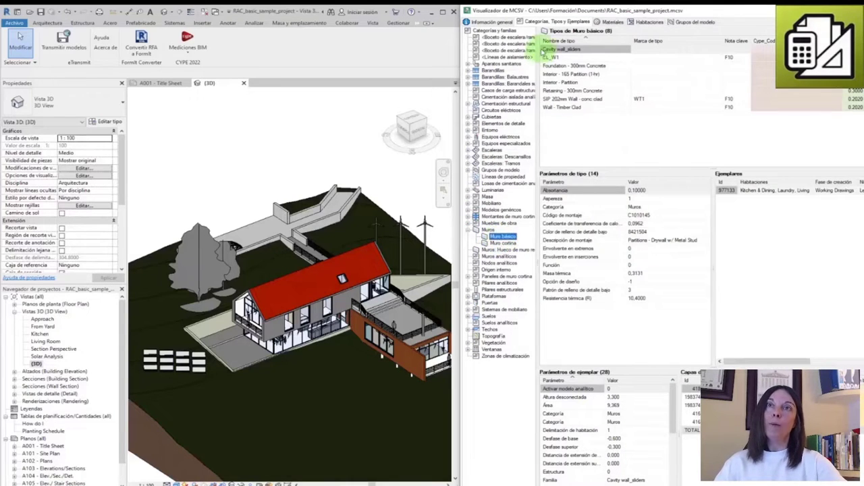
Examine the parameters and instance measurements of the CL_W1, Interior - 165 Partition (1hr) and Interior - Partition wall types, widening the instances table.
left_click(551, 58)
left_click(553, 74)
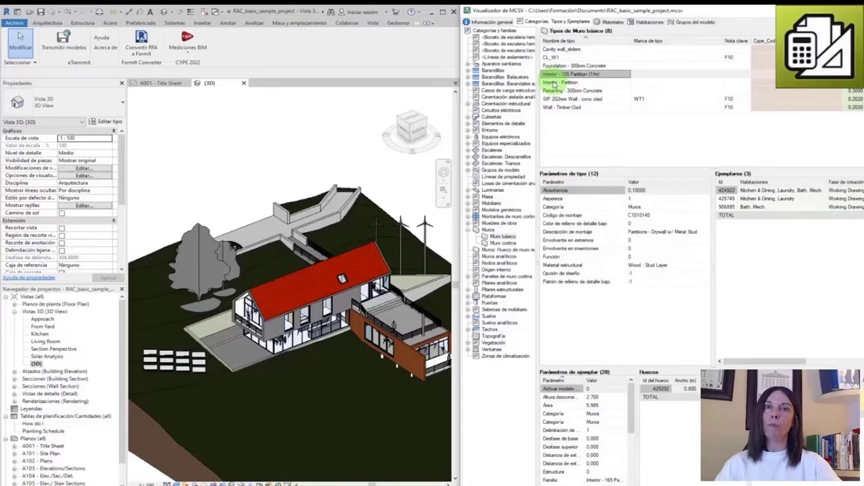
left_click(554, 84)
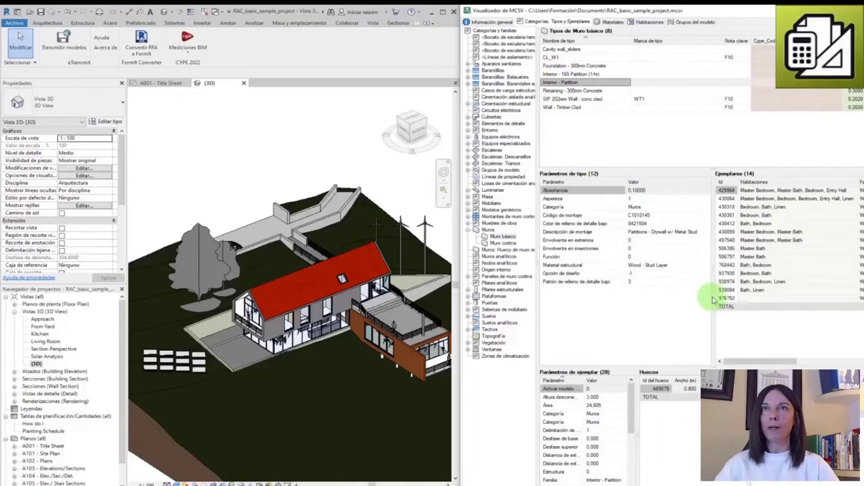
left_click_drag(713, 263, 677, 252)
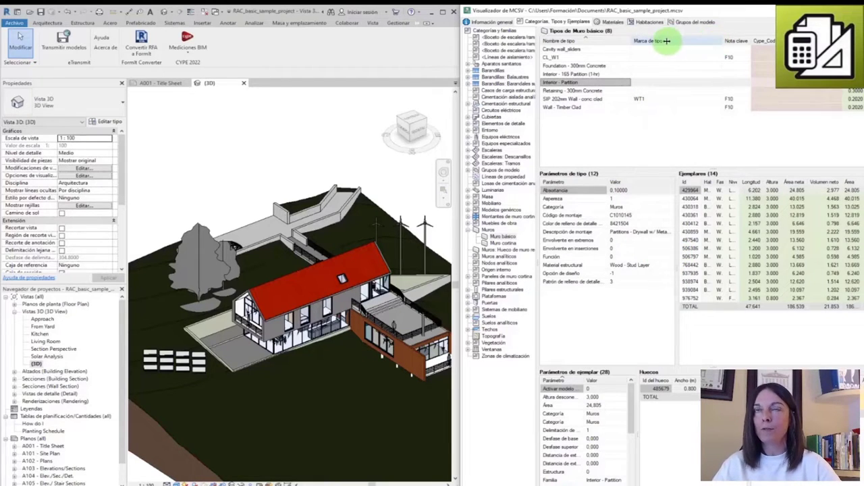
left_click(551, 57)
left_click(553, 74)
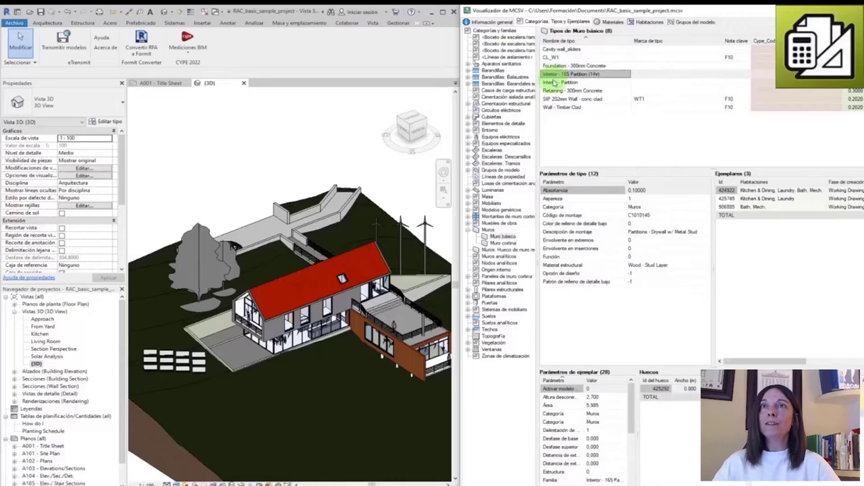
Display the Interior - Partition wall type's instances, narrowing the Marca de tipo column and widening the instances table and its Habitaciones column.
left_click(553, 83)
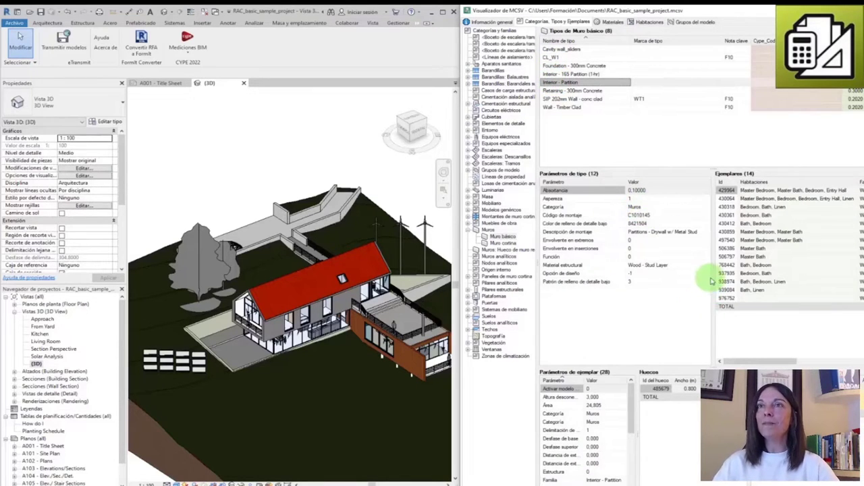
left_click_drag(694, 256, 677, 252)
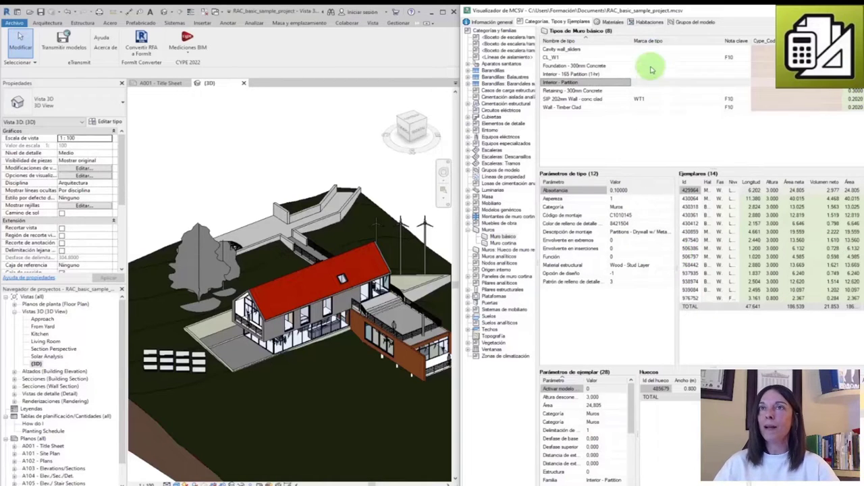
left_click_drag(721, 41, 667, 39)
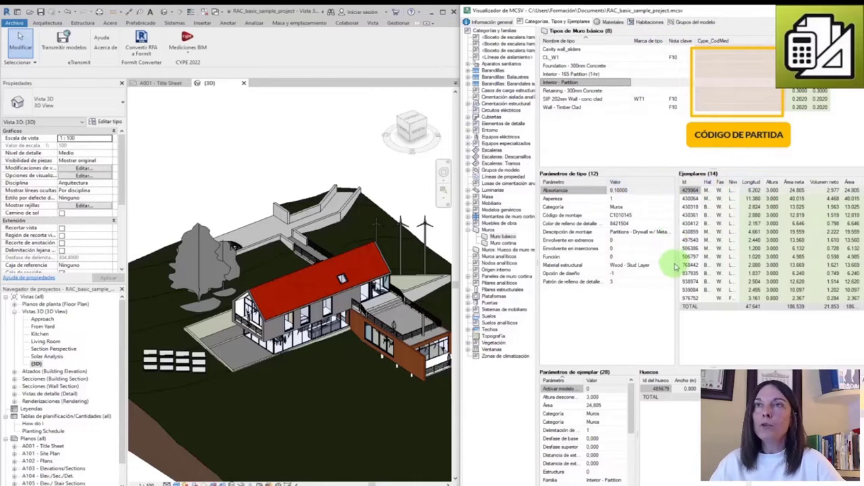
left_click_drag(675, 265, 636, 233)
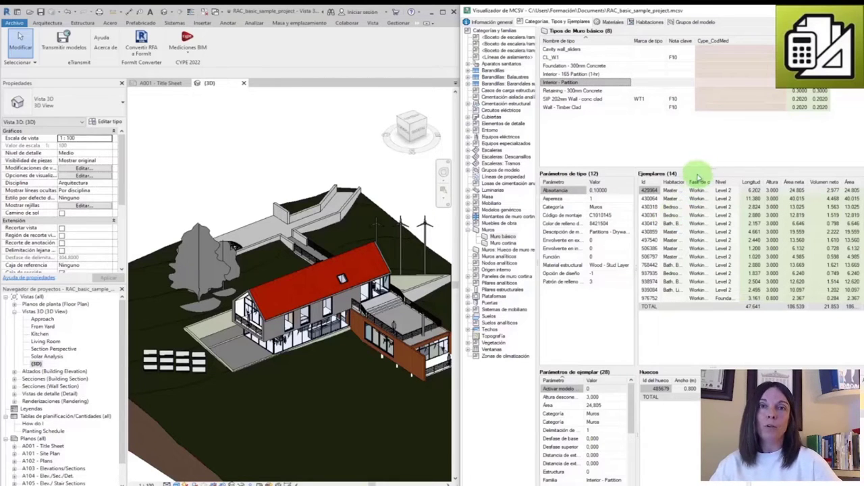
left_click_drag(703, 183, 744, 183)
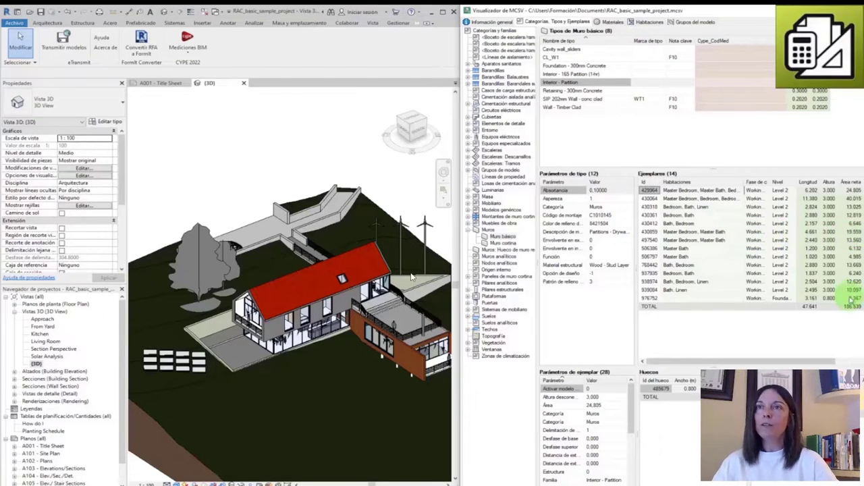
left_click_drag(823, 366, 803, 366)
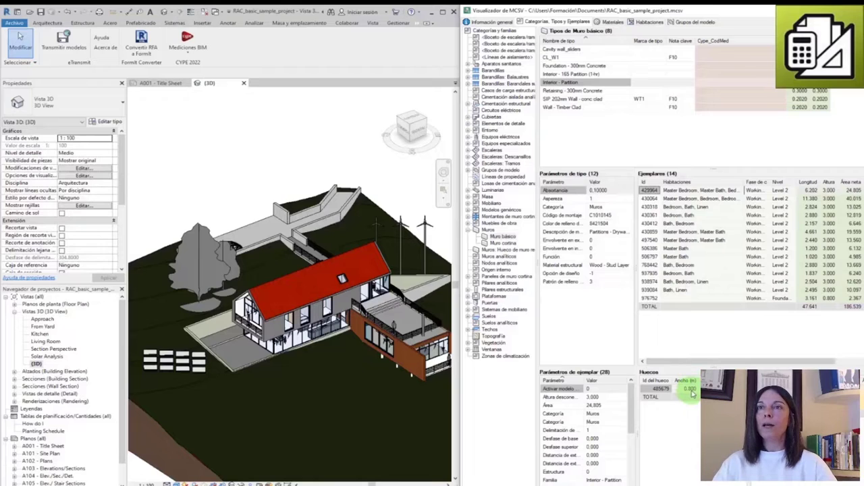
Copy the whole Interior - Partition instances table into cell A1 of the blank Excel sheet and widen its Habitaciones column.
right_click(647, 177)
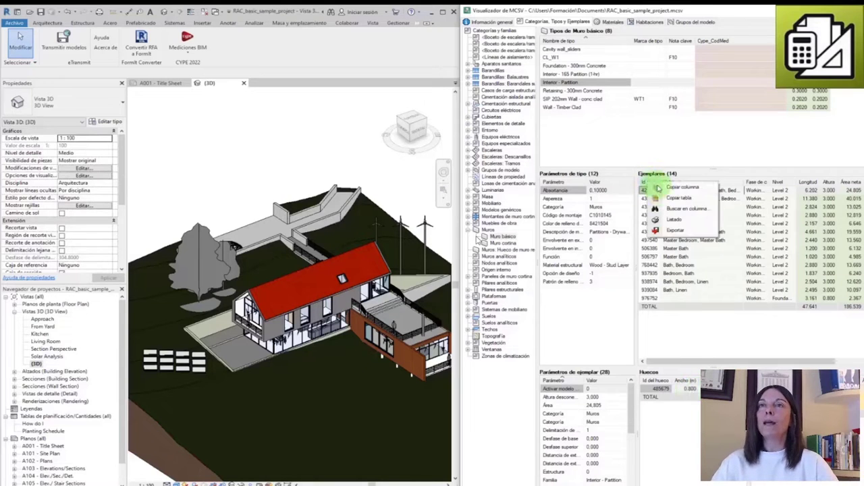
left_click(669, 194)
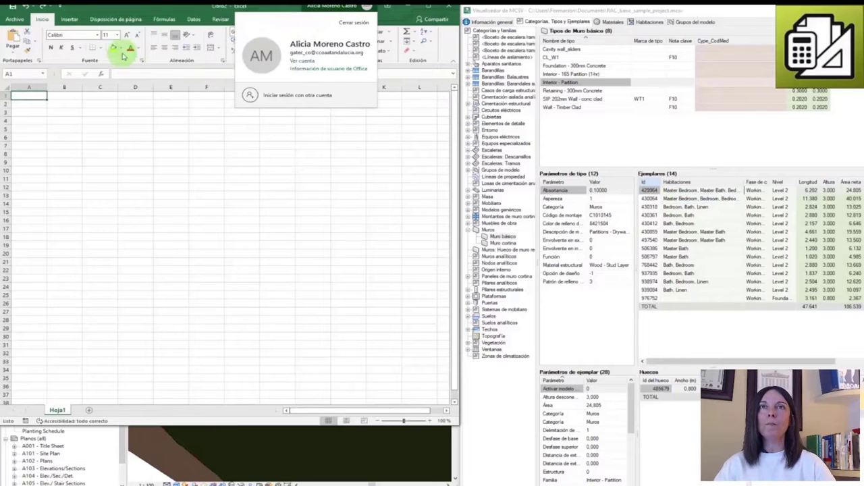
left_click(29, 99)
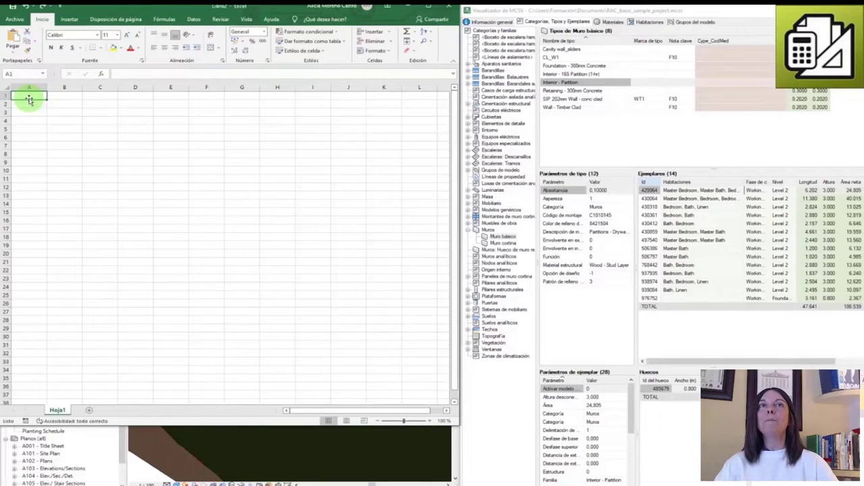
key("ctrl+v")
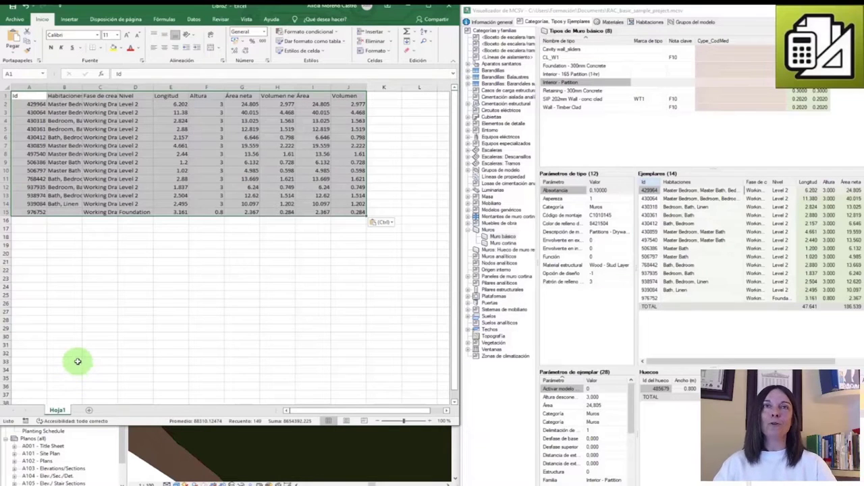
left_click(95, 312)
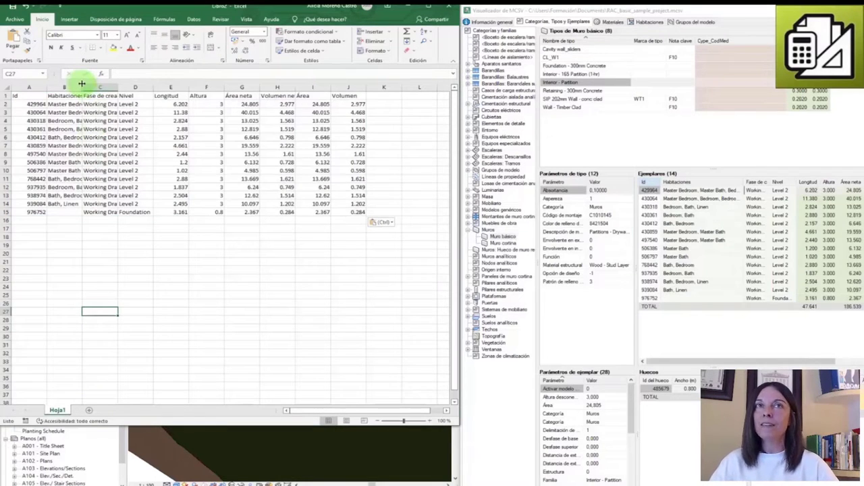
left_click_drag(80, 84, 140, 89)
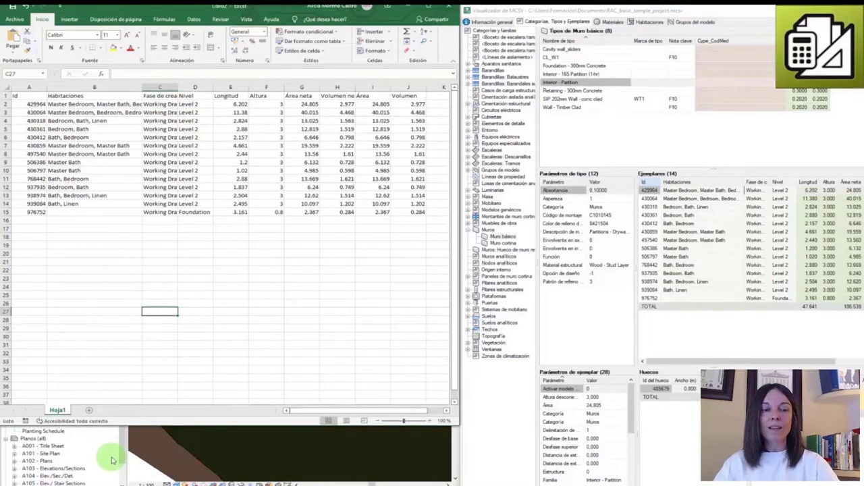
Return to Revit and the MCSV viewer, and show wall instance 430859 of the Interior - Partition type in the Revit model.
left_click(145, 461)
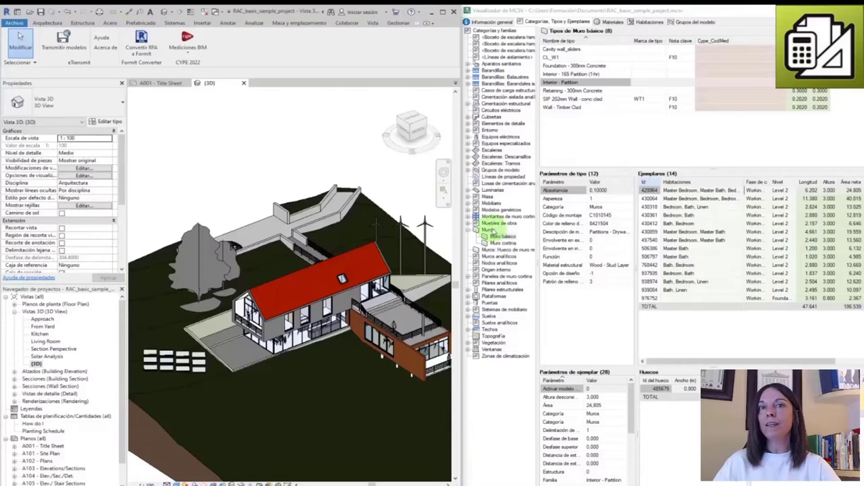
left_click(682, 231)
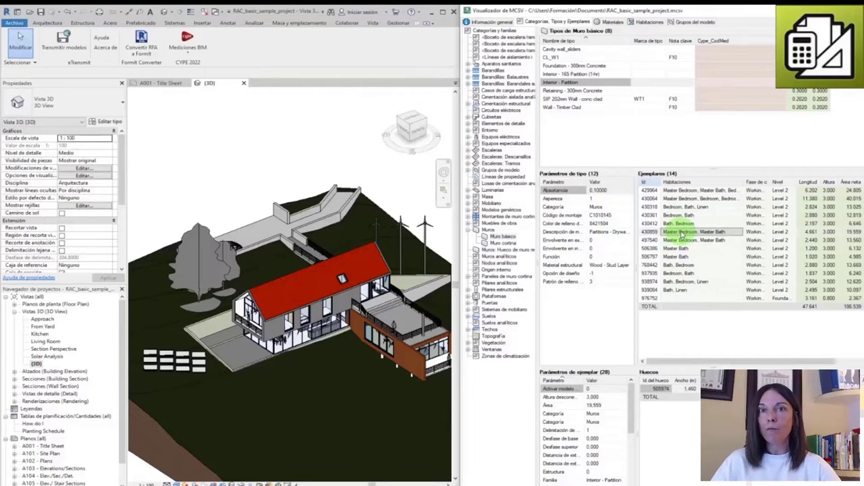
right_click(683, 233)
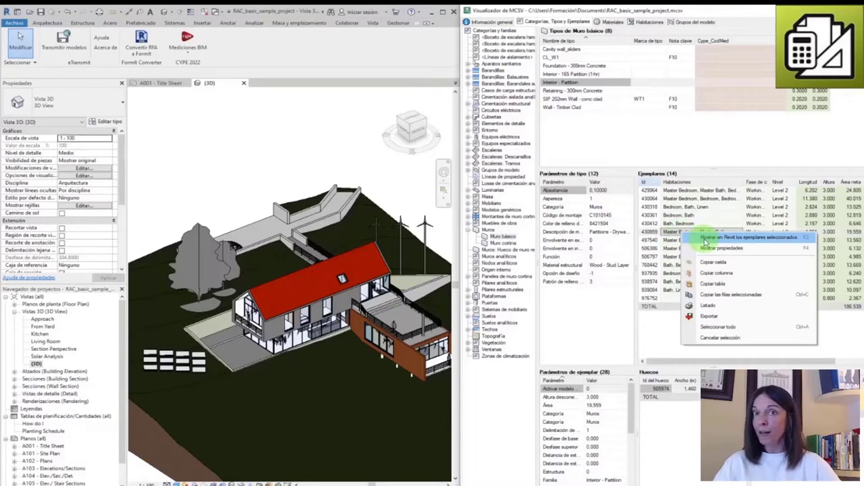
left_click(706, 238)
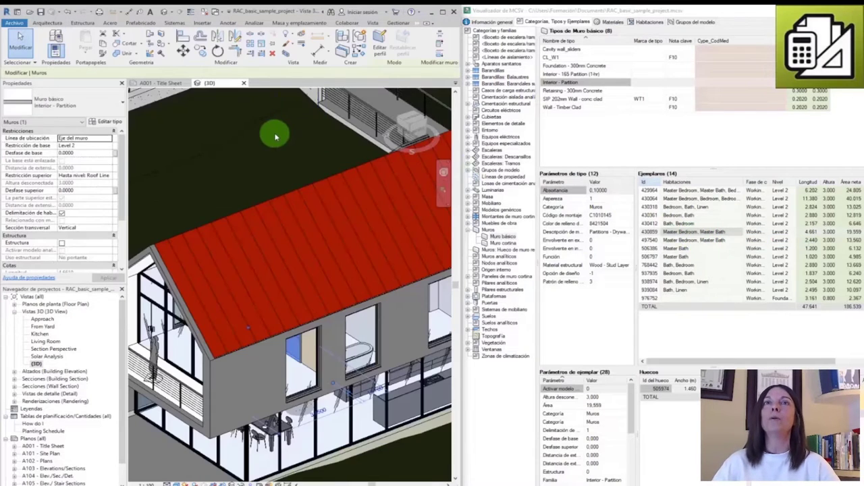
scroll(303, 372, "up", 4)
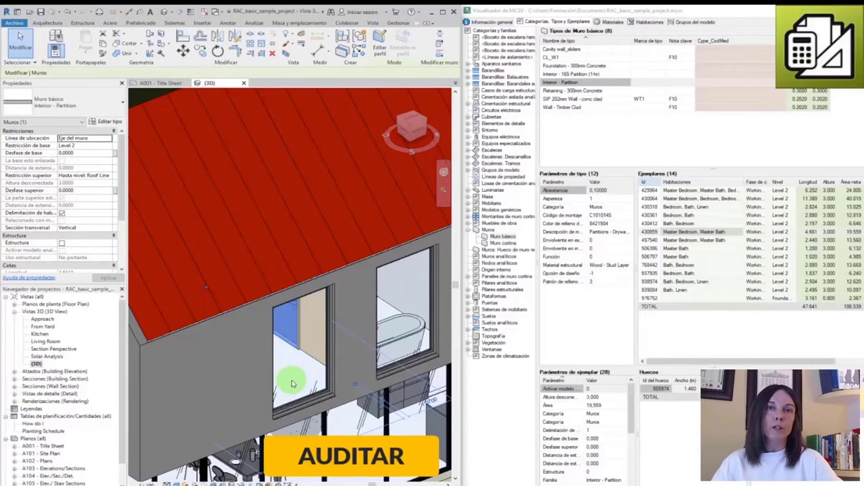
Temporarily isolate the partition wall in the 3D view and examine its length, area and volume in its properties.
key("h")
key("i")
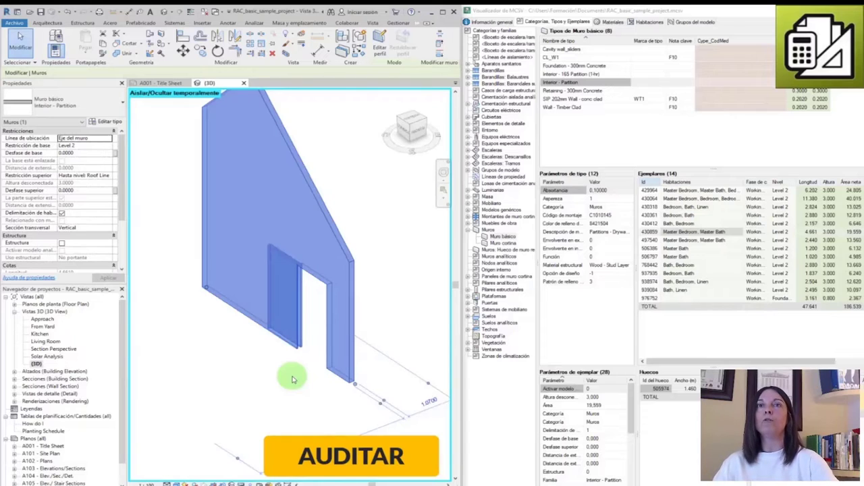
scroll(293, 380, "down", 3)
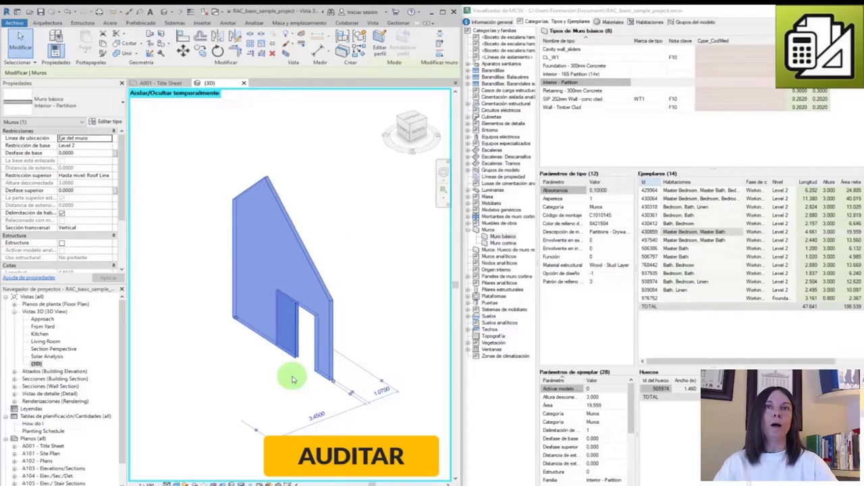
left_click(293, 379)
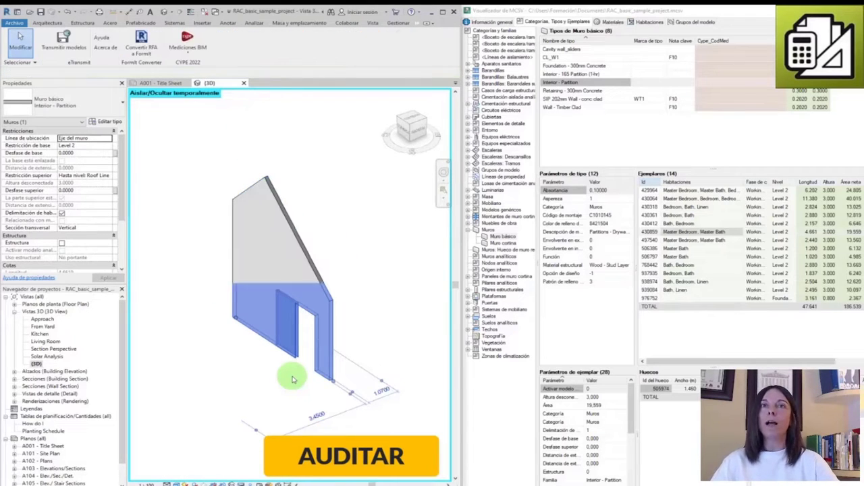
left_click(324, 291)
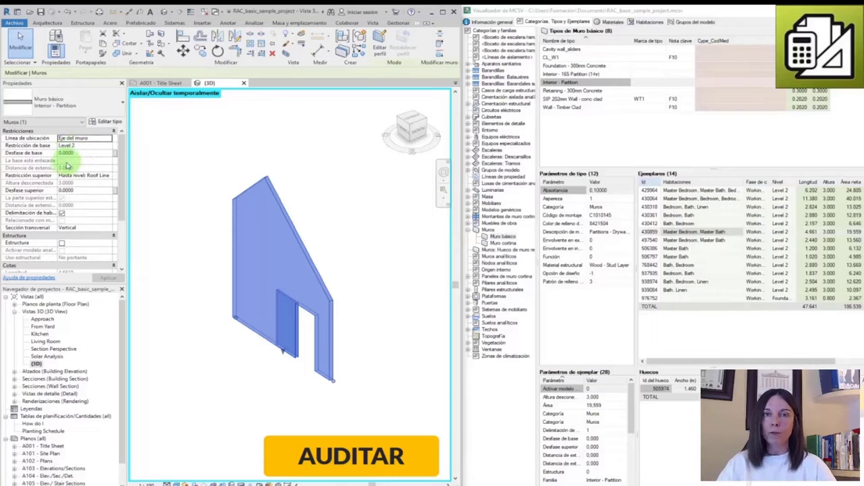
scroll(69, 161, "down", 3)
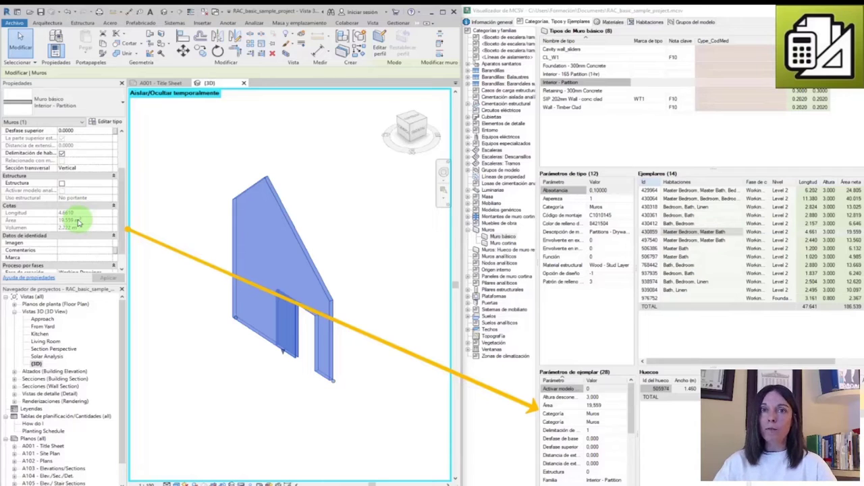
left_click(261, 408)
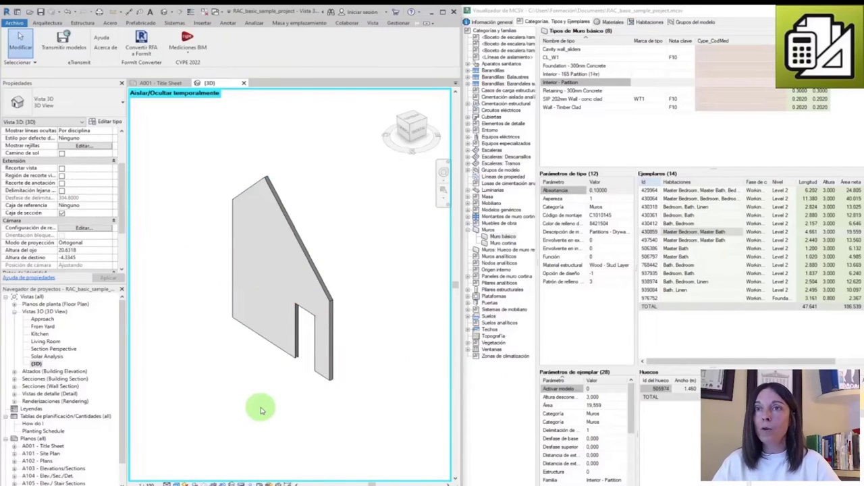
Reset the temporary isolation and select the SIP 202mm Wall - conc clad facade wall beneath the red roof.
key("h")
key("r")
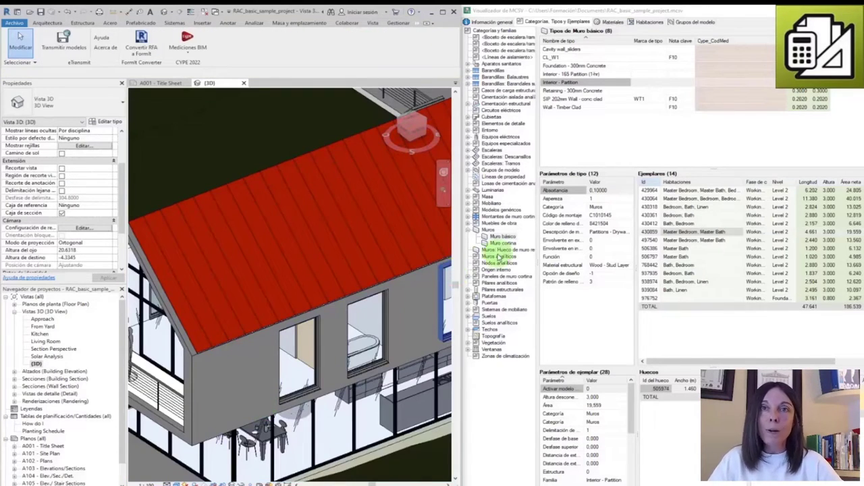
scroll(358, 270, "down", 3)
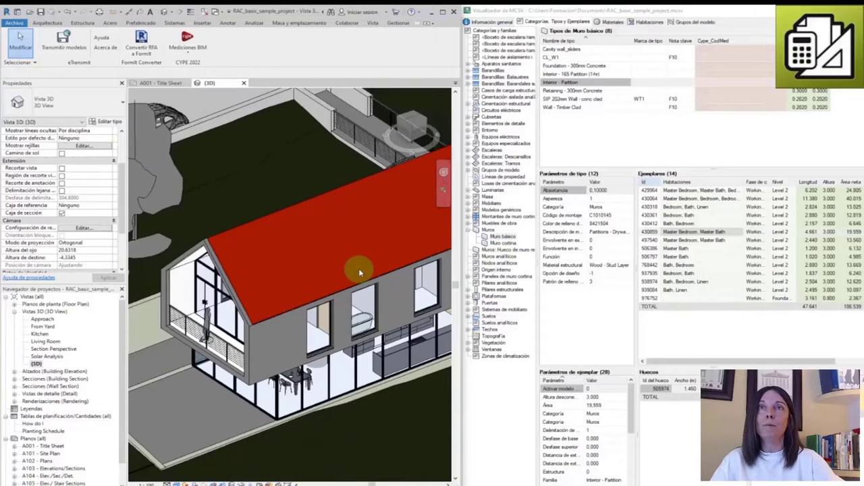
left_click(347, 310)
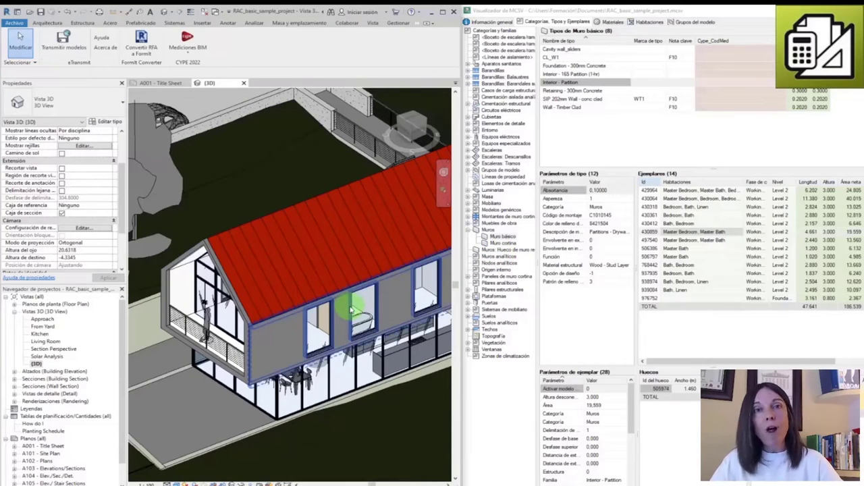
left_click(349, 311)
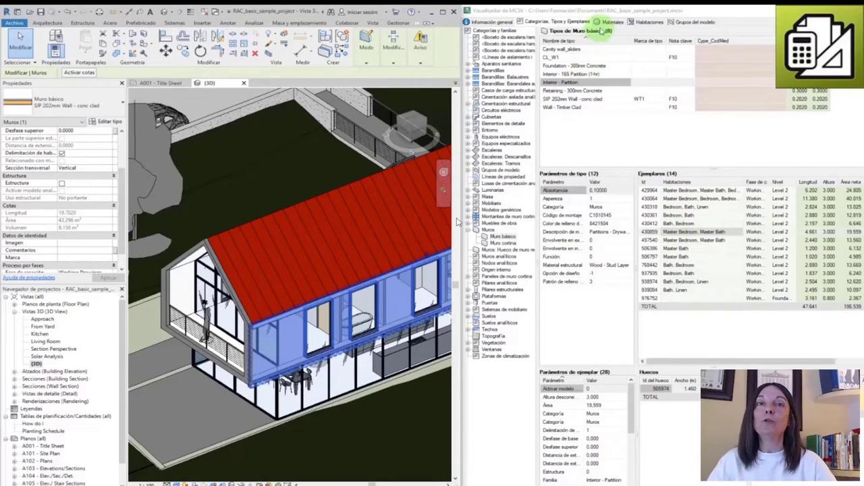
Display the instances using the Concrete - Cast-in-Place Concrete material in the MCSV viewer, widen their Categoría column and sort by it.
left_click(612, 22)
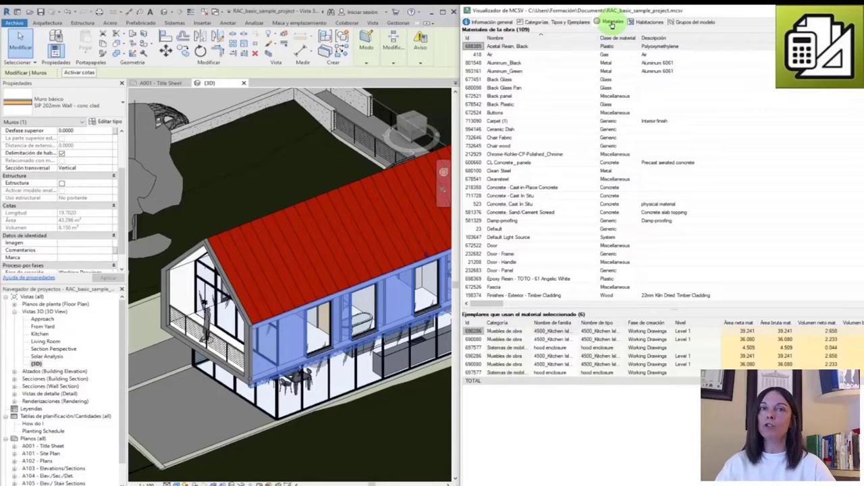
left_click(506, 188)
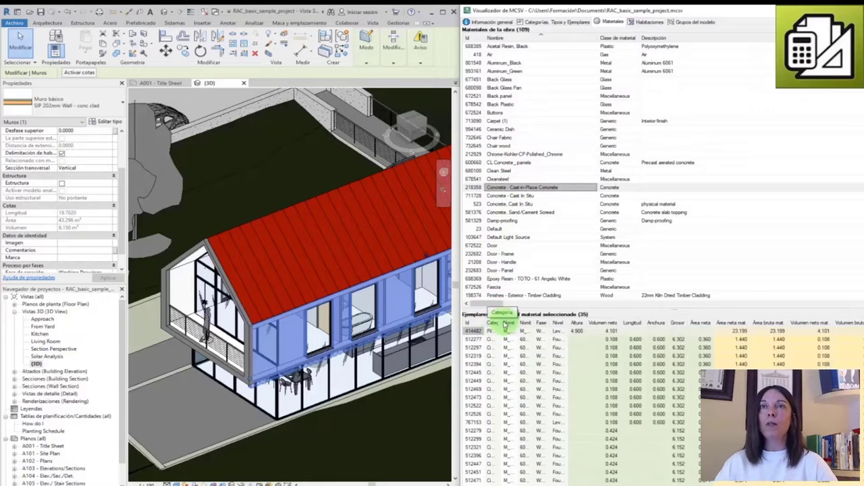
left_click_drag(505, 325, 532, 397)
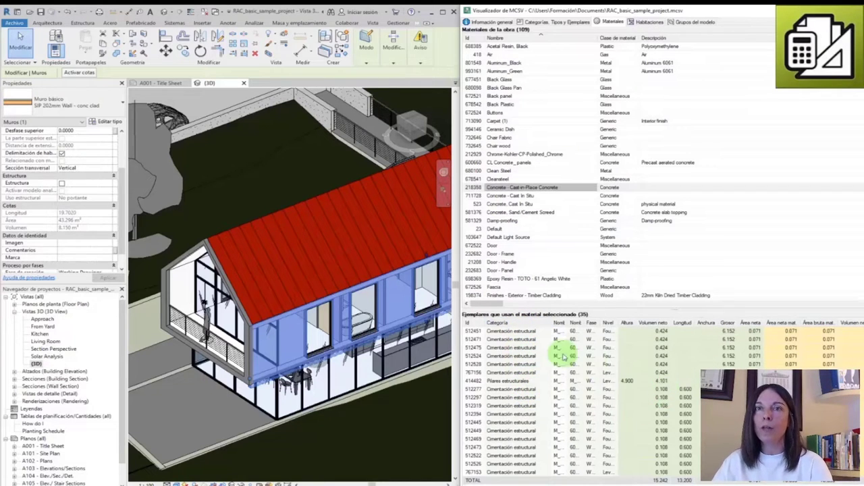
left_click(526, 324)
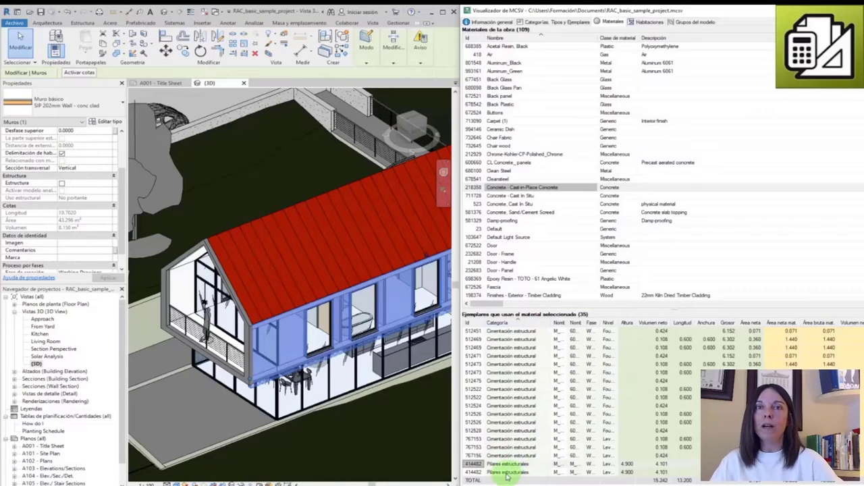
Widen the family name and adjoining columns of the material's instances table and examine its length, area and volume measurements.
left_click_drag(571, 323, 600, 320)
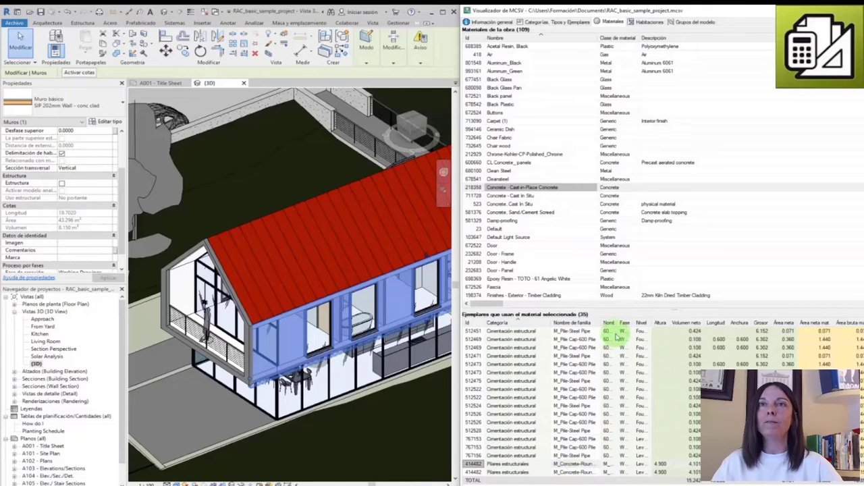
left_click_drag(650, 322, 759, 324)
left_click_drag(576, 484, 706, 483)
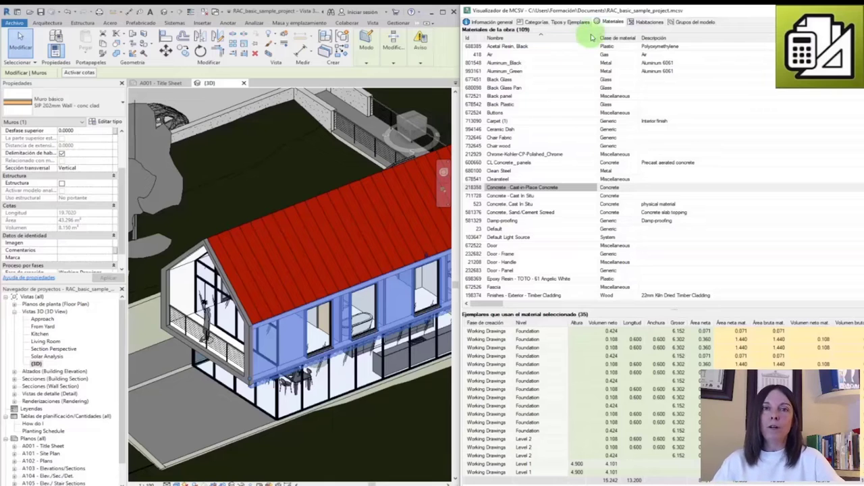
Display all the model's rooms with their measurements and narrow the Contribución de iluminación de plénum column.
left_click(647, 22)
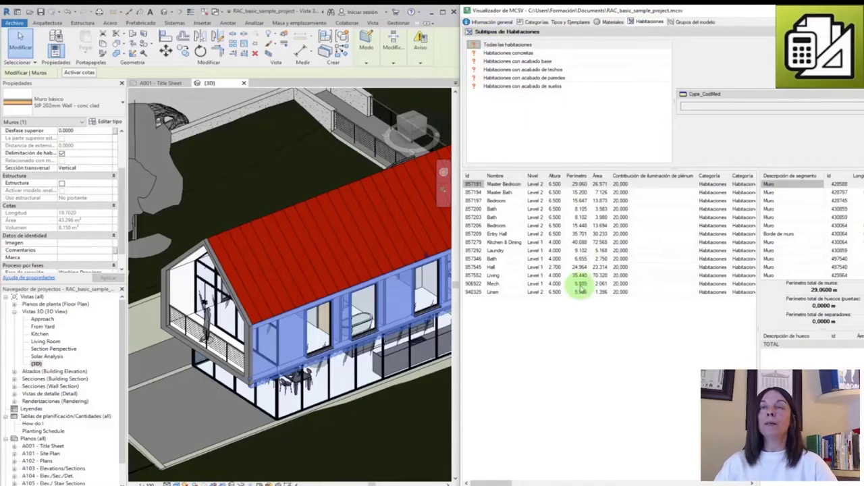
left_click_drag(696, 176, 635, 173)
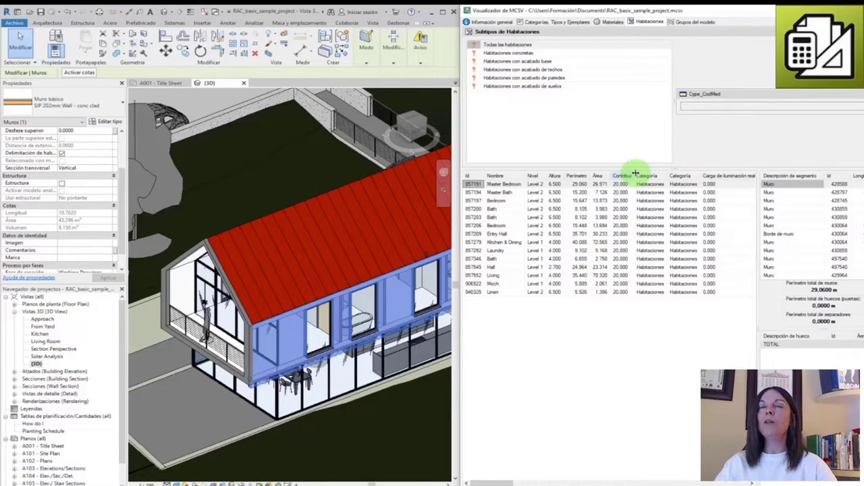
Display the rooms with ceiling finish, select Bath 857200 and narrow its segment description column to examine the wall ids and lengths.
left_click(573, 71)
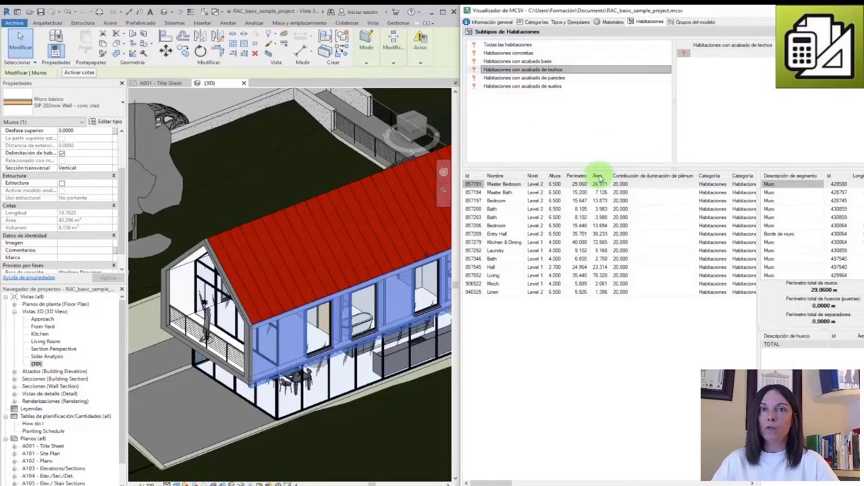
left_click(495, 208)
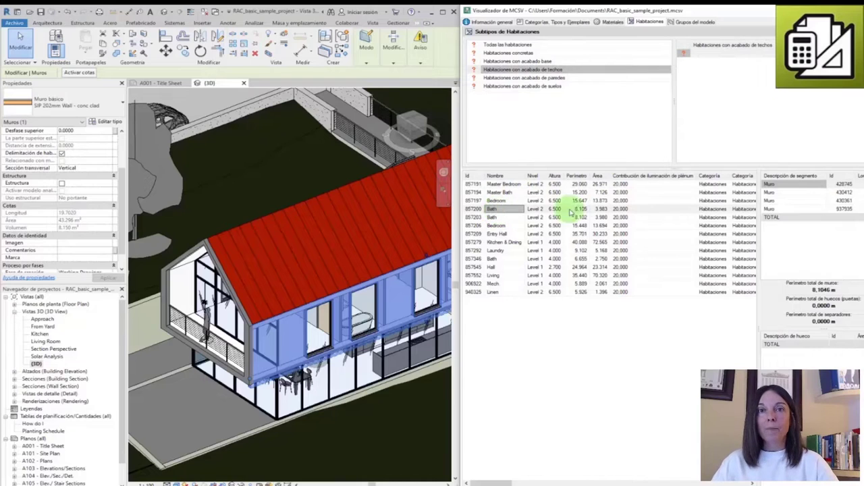
left_click_drag(826, 175, 796, 176)
left_click(810, 186)
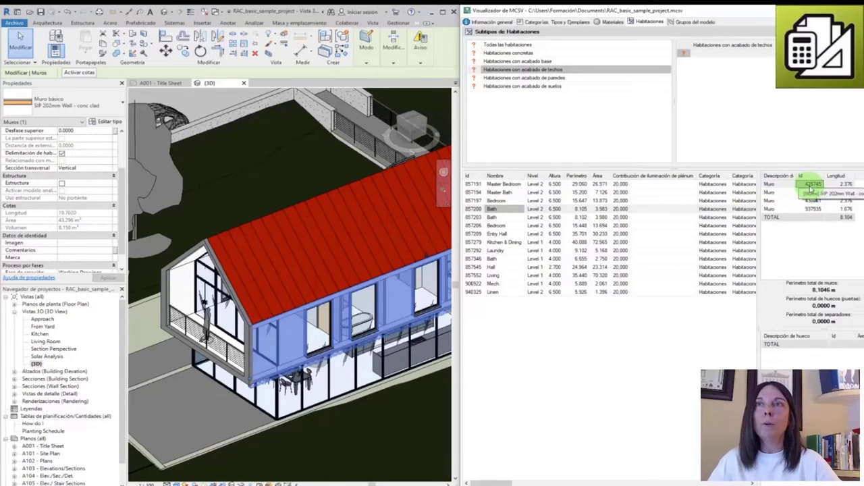
right_click(810, 188)
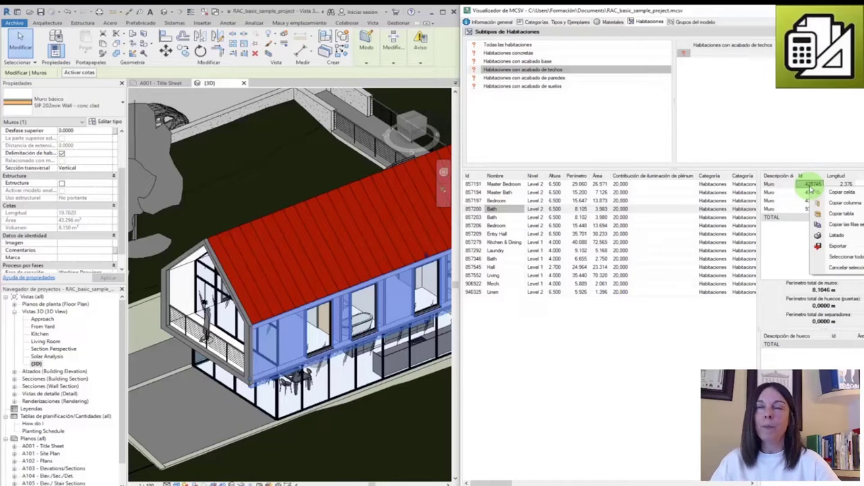
left_click(790, 273)
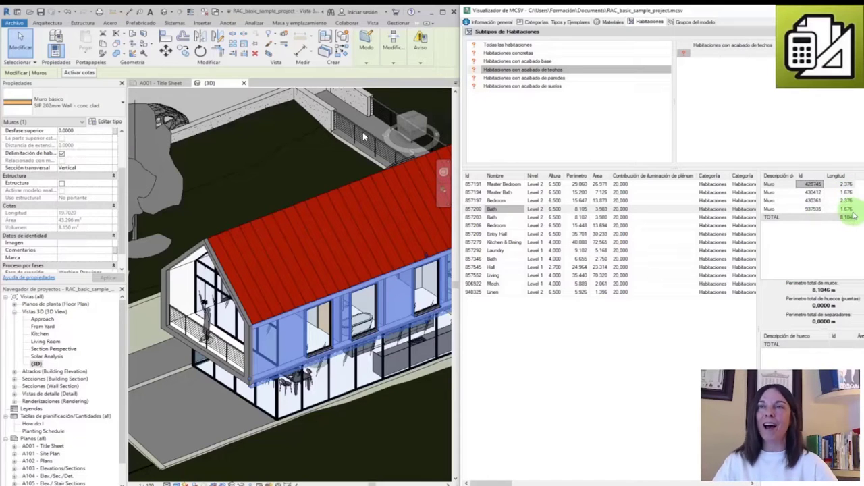
Display the model groups in the MCSV viewer and locate the grouped photovoltaic panels on the terrain in the 3D view.
left_click(693, 26)
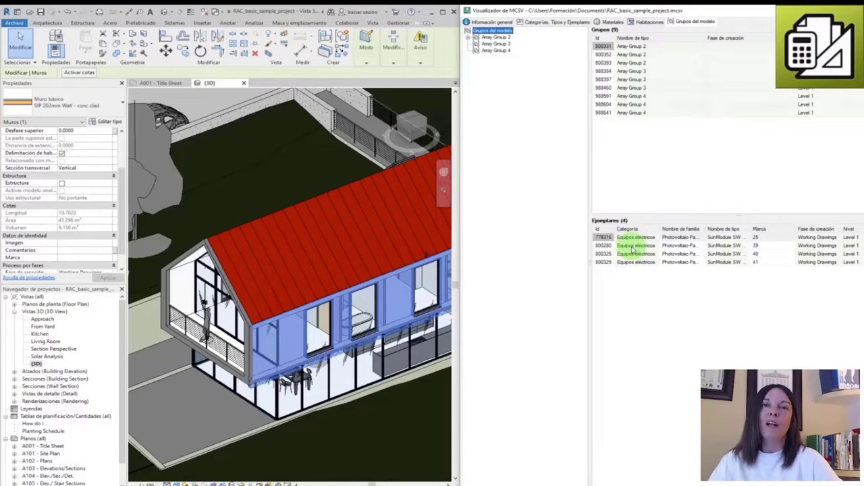
middle_click_drag(372, 158, 346, 182, "shift")
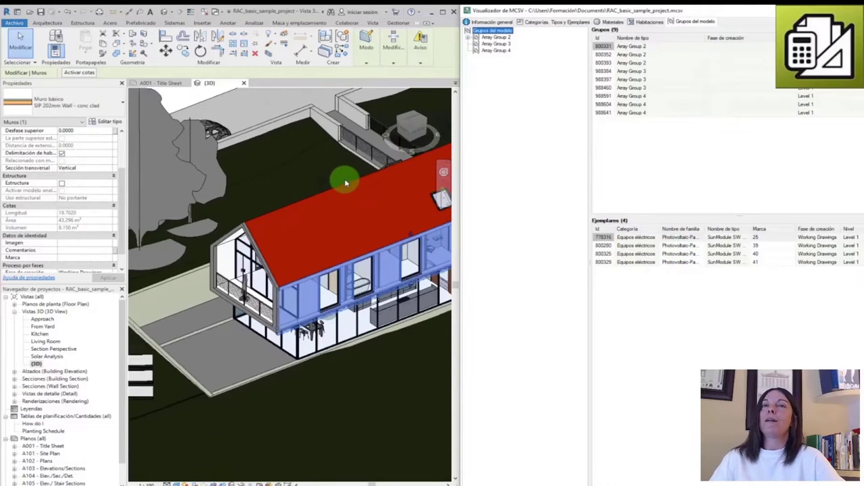
scroll(345, 181, "down", 5)
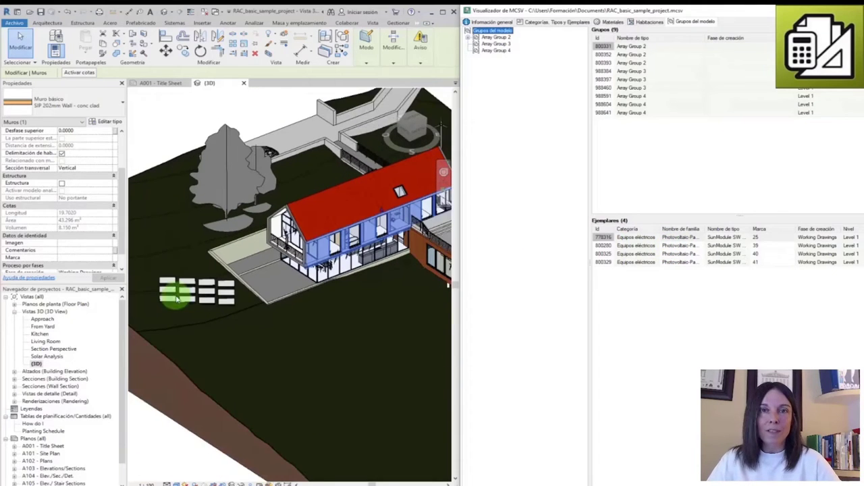
left_click(174, 298)
left_click(175, 297)
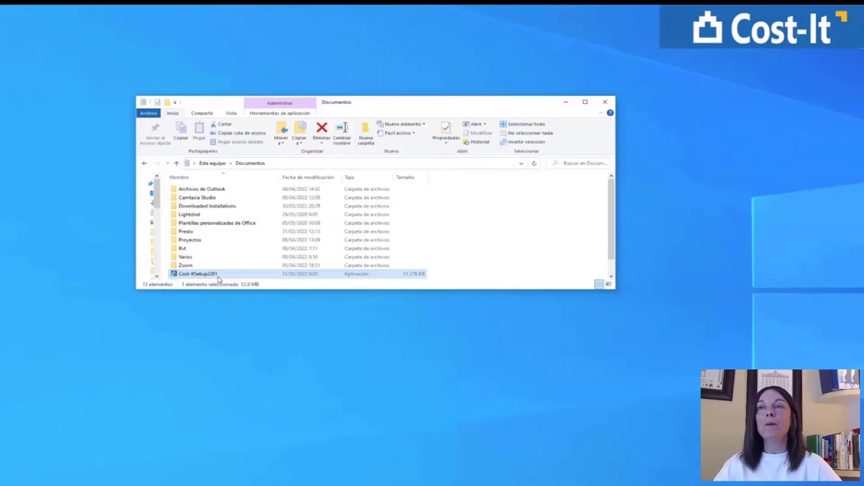
Run the Cost-ItSetup2201 installer from the Documents folder as administrator and allow it to make changes to the device.
right_click(217, 274)
left_click(283, 28)
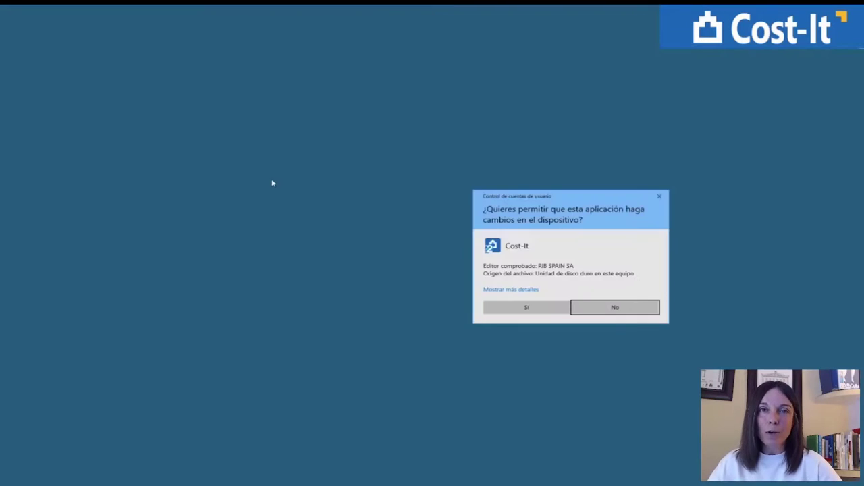
left_click(524, 308)
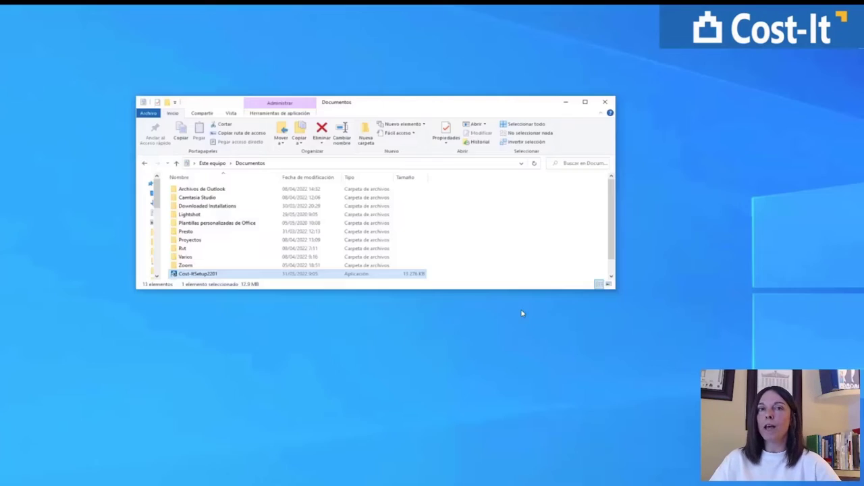
left_click(592, 270)
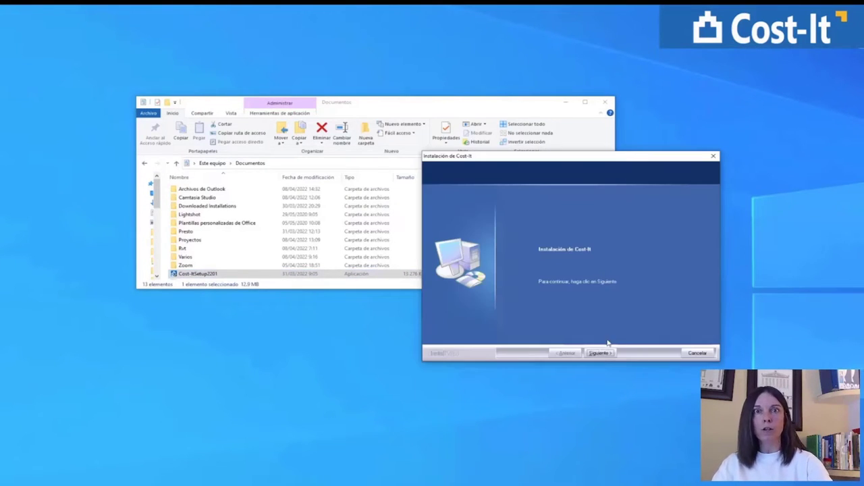
Accept the licence agreement and install Cost-It 2022.01 in C:\Program Files (x86)\Cost-It 2022.01.
left_click(607, 353)
left_click(607, 353)
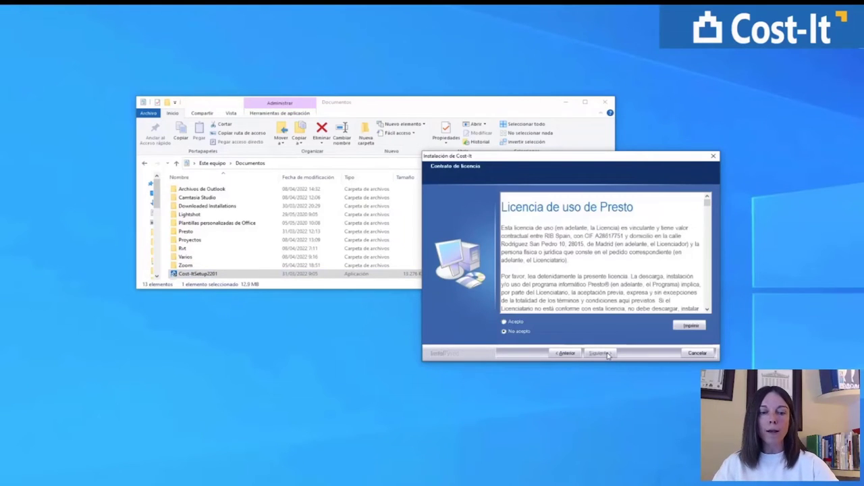
left_click(504, 323)
left_click(598, 353)
left_click(598, 354)
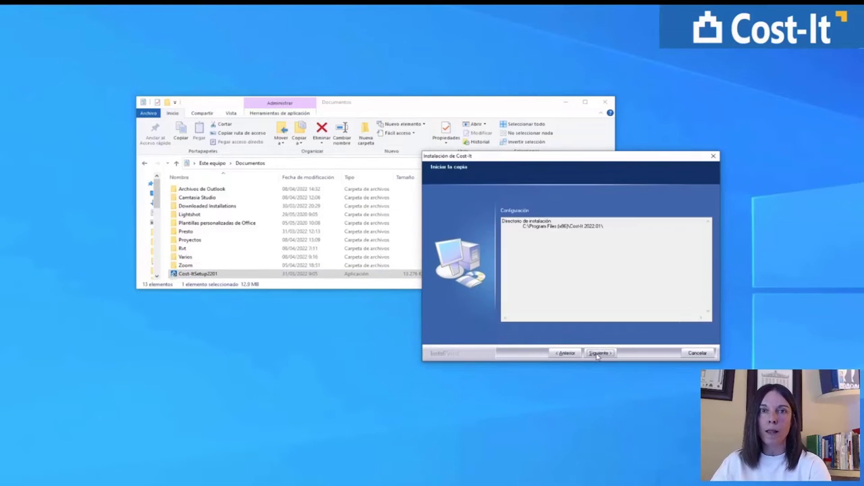
left_click(597, 353)
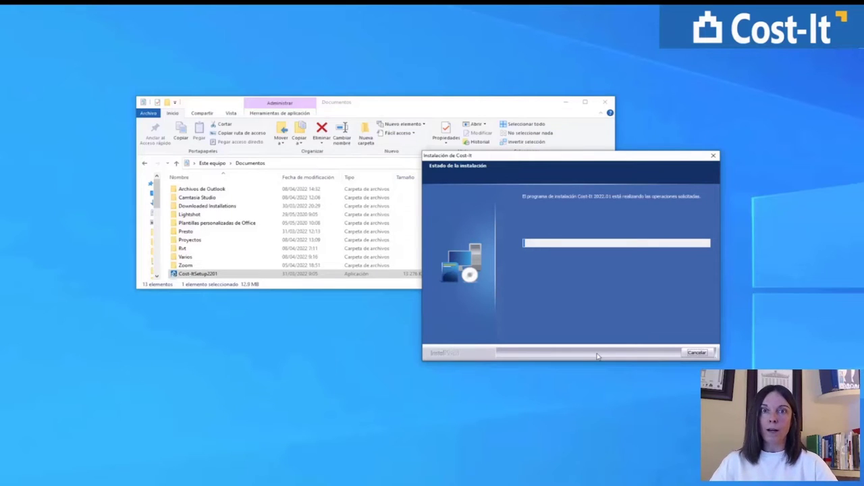
left_click(599, 353)
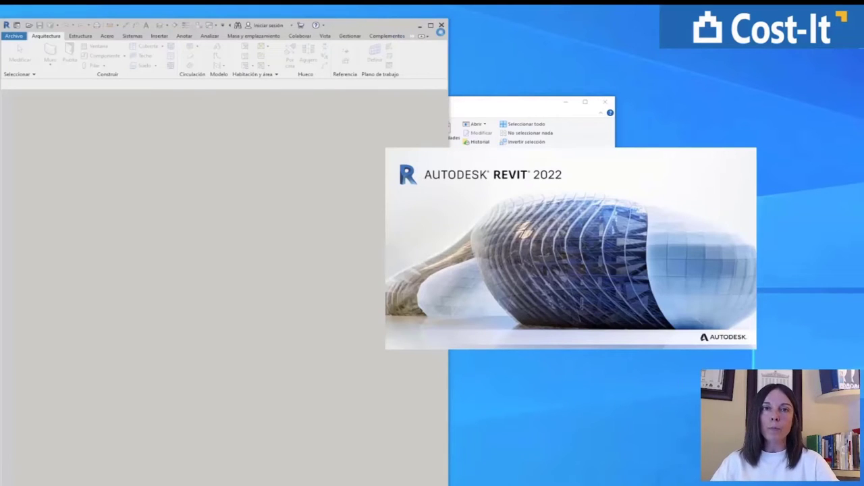
Start Revit 2022 in viewer mode, enlarge its window and open the architectural sample project from the recent models.
left_click(628, 289)
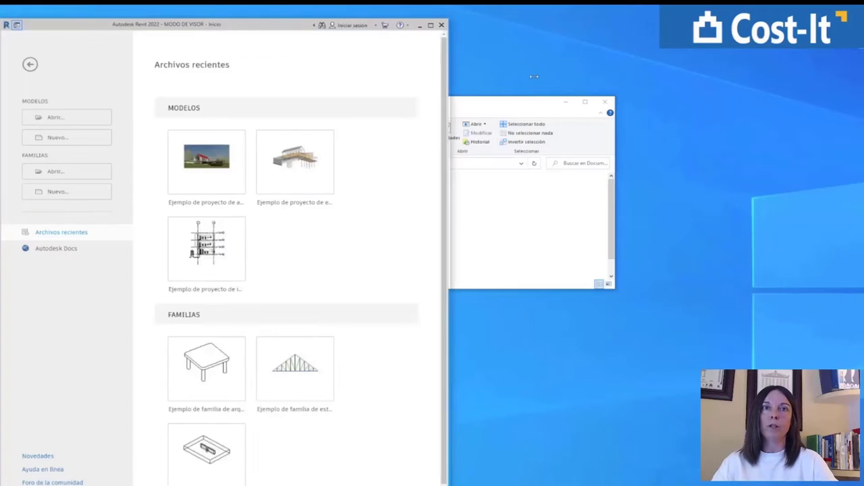
left_click_drag(448, 86, 863, 86)
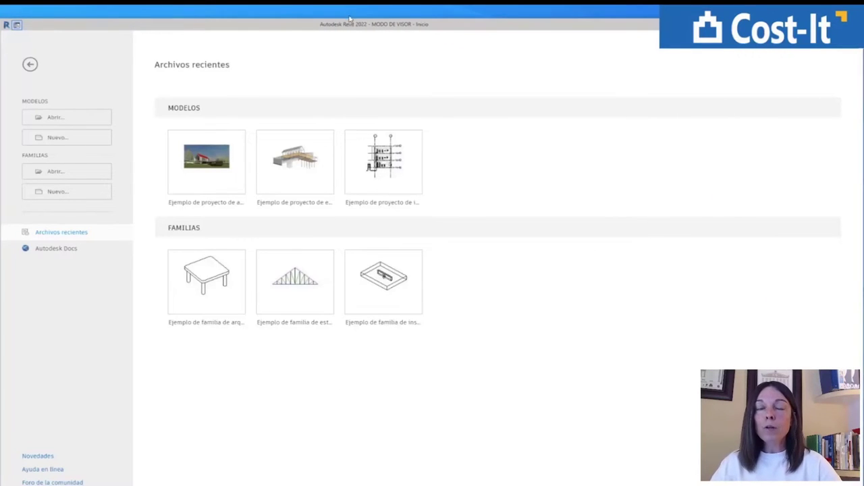
left_click_drag(349, 18, 349, 5)
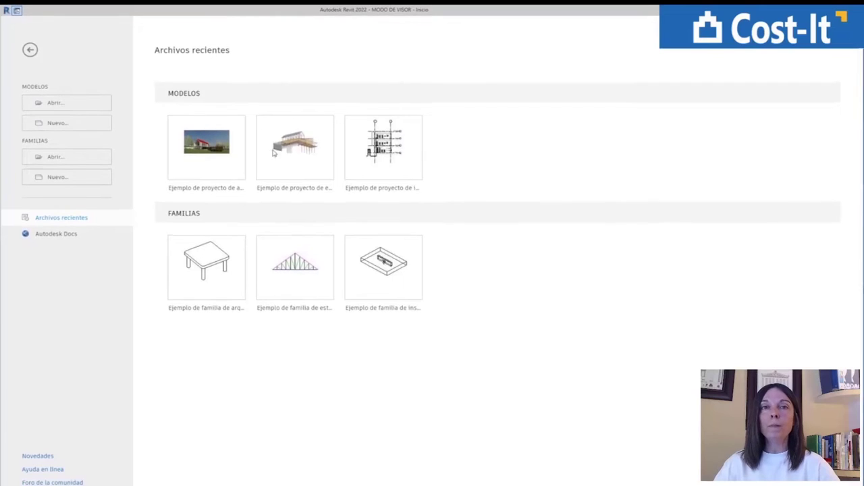
left_click(199, 189)
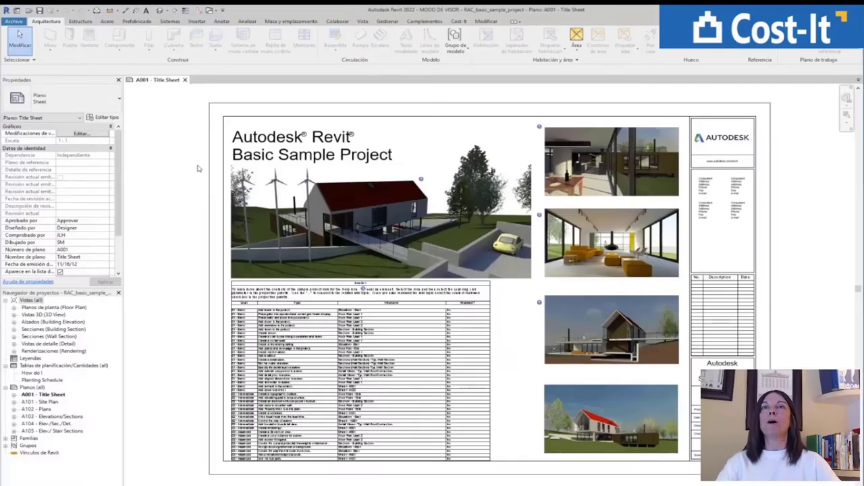
Review the Cost-It export statistics for the title sheet, close the export dialog and open the {3D} view.
left_click(458, 22)
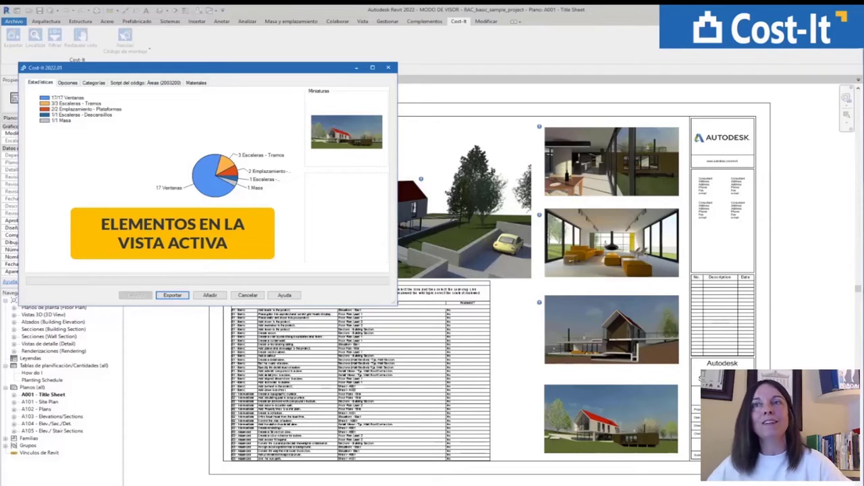
left_click(212, 295)
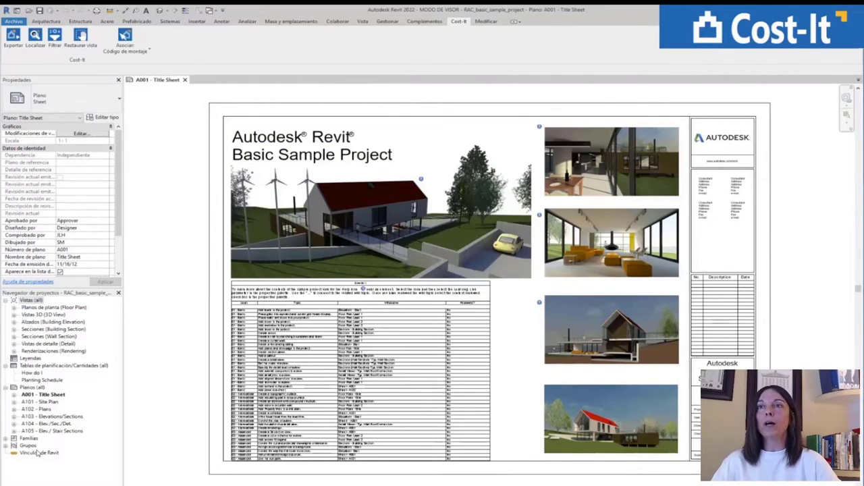
left_click(14, 315)
left_click(34, 365)
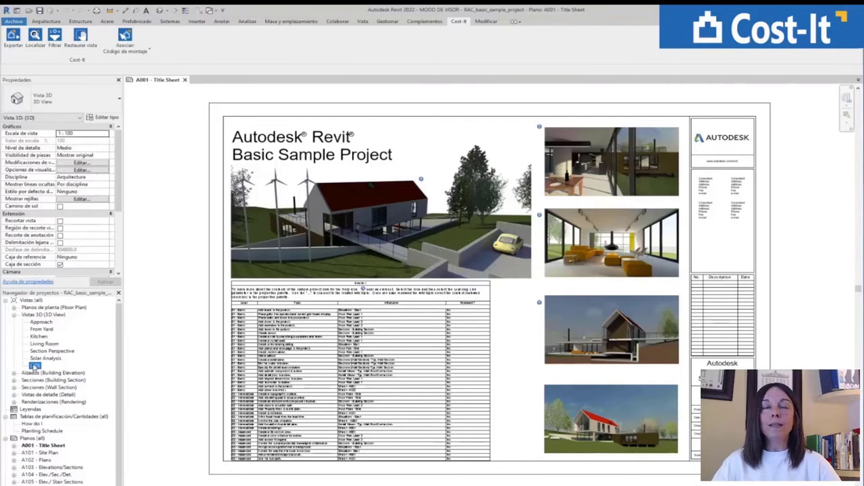
double_click(33, 365)
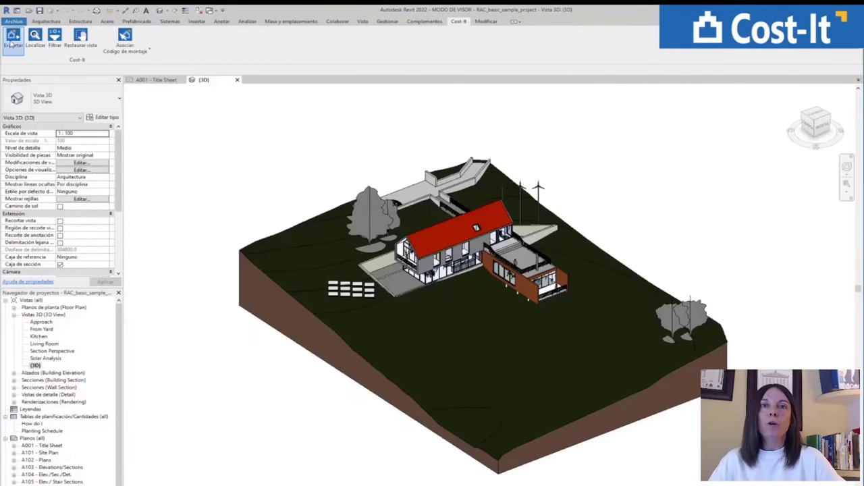
Export the {3D} view with Cost-It to a Presto file in the Documents folder, keeping the proposed file name.
left_click(12, 39)
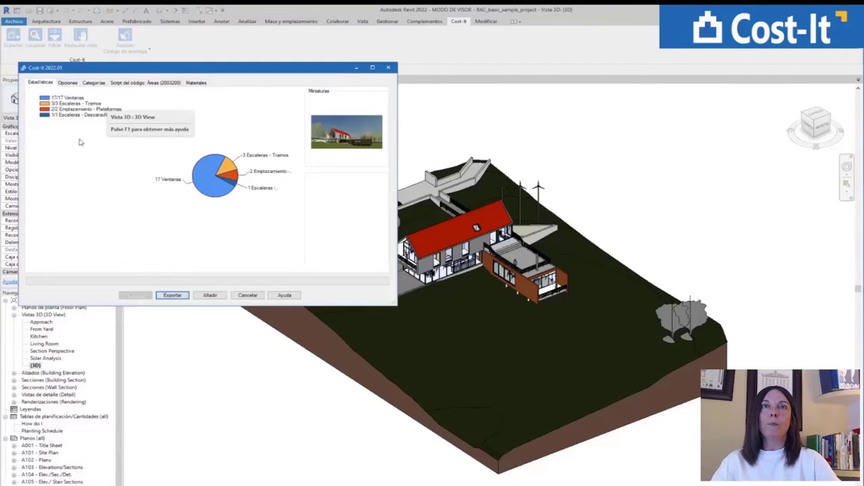
left_click(173, 295)
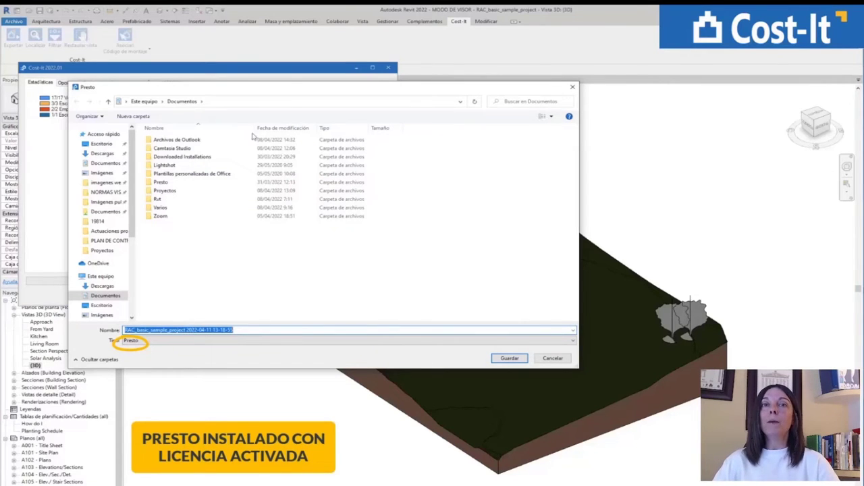
left_click(509, 359)
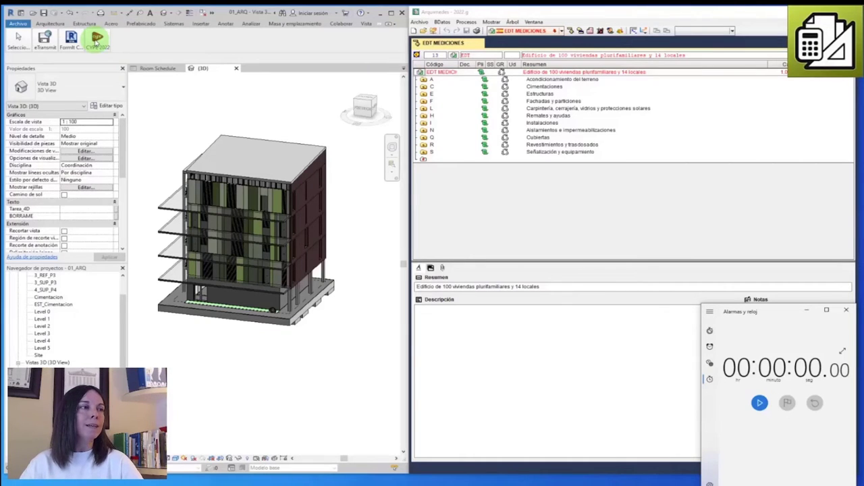
Start linking 01_ARQ with an Arquímedes project, run the stopwatch and export the measurements including the 01_EST link.
left_click(96, 40)
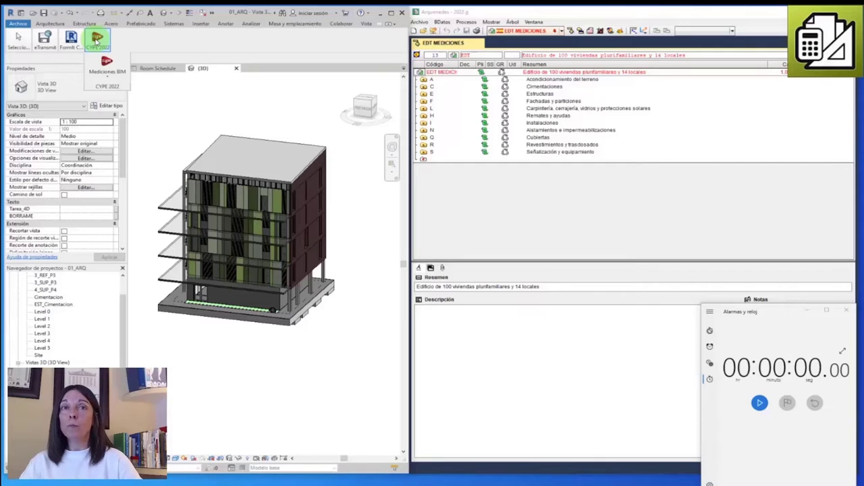
left_click(105, 77)
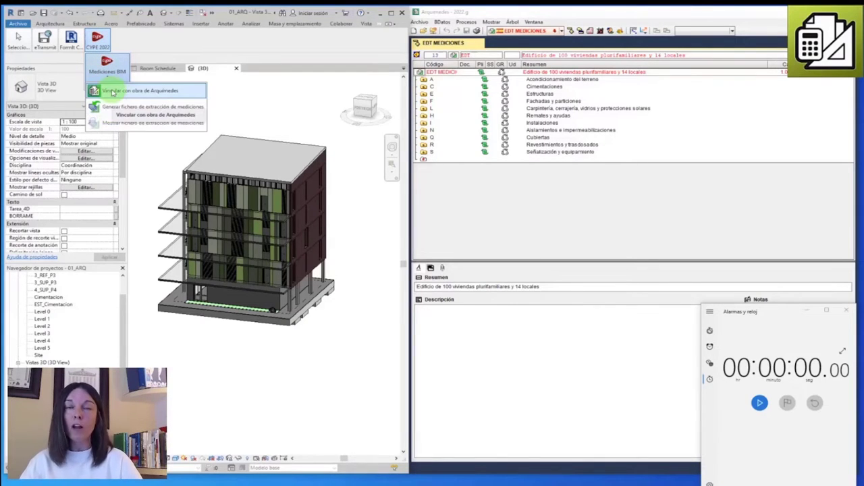
left_click(111, 92)
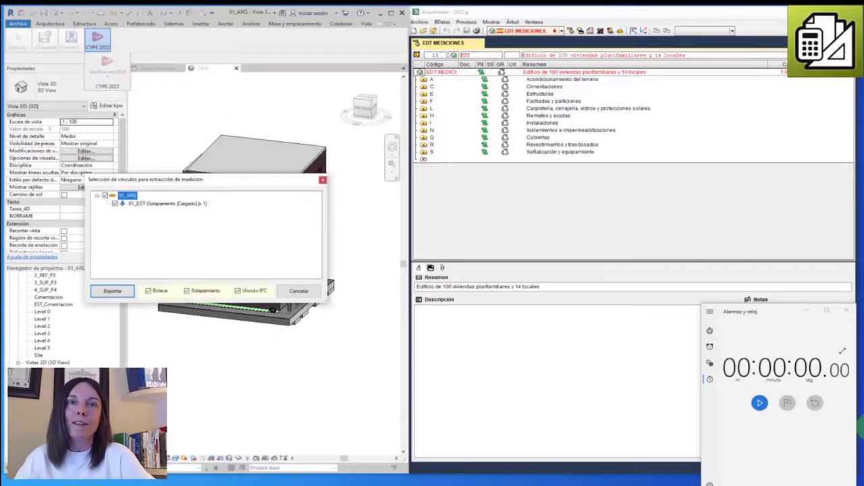
left_click(761, 403)
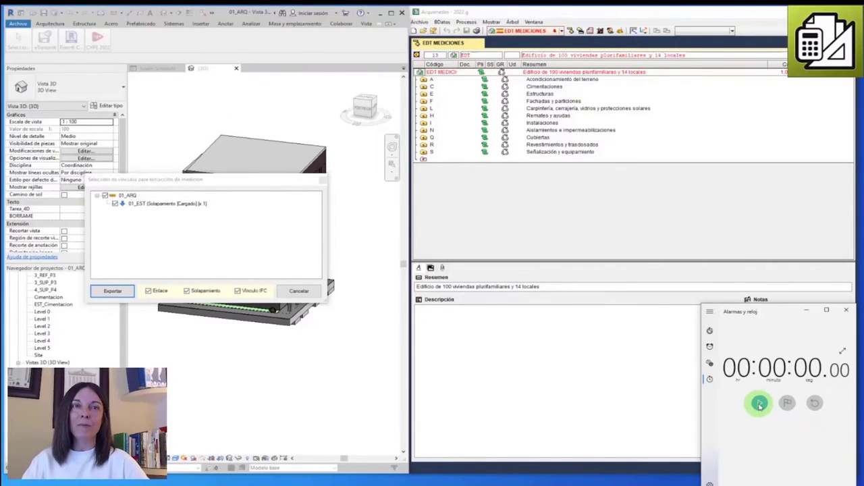
left_click(761, 404)
left_click(110, 292)
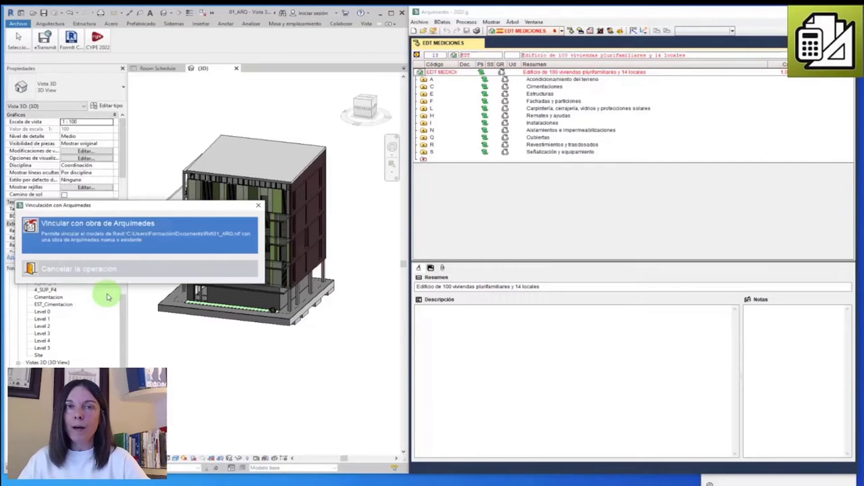
Link the Revit model to the open EDT Mediciones project with its associated databases and reposition the item assignment window.
left_click(148, 229)
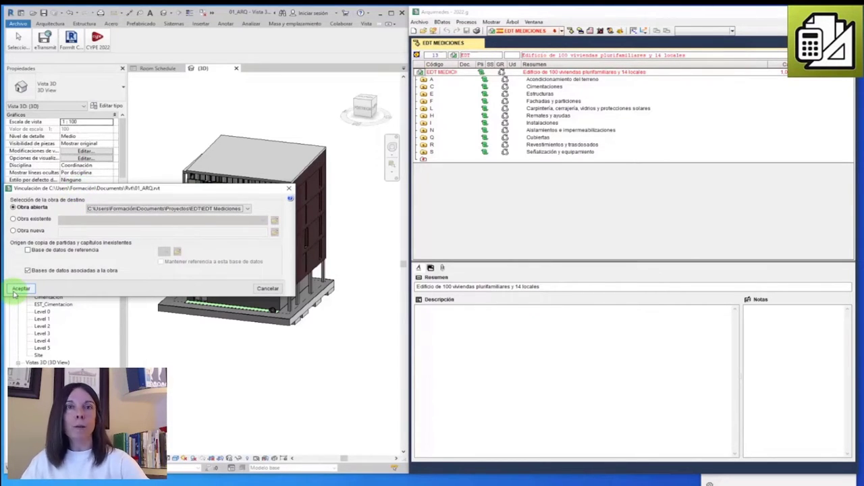
left_click(20, 289)
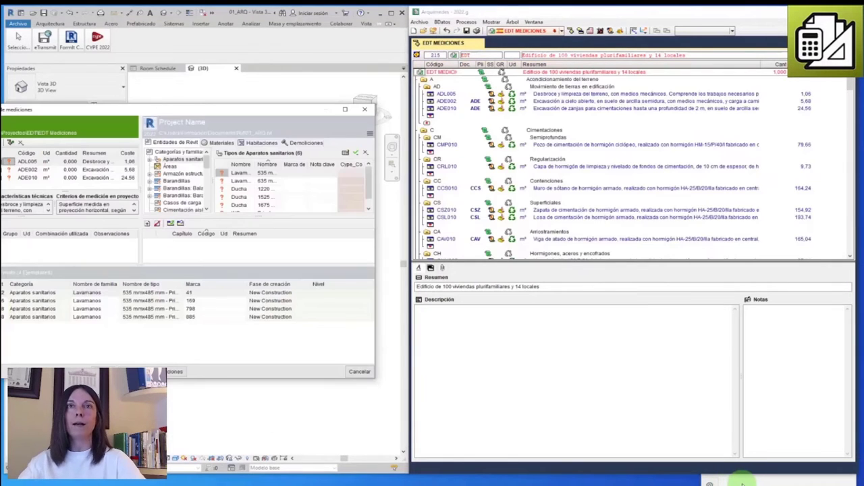
left_click_drag(217, 113, 315, 5)
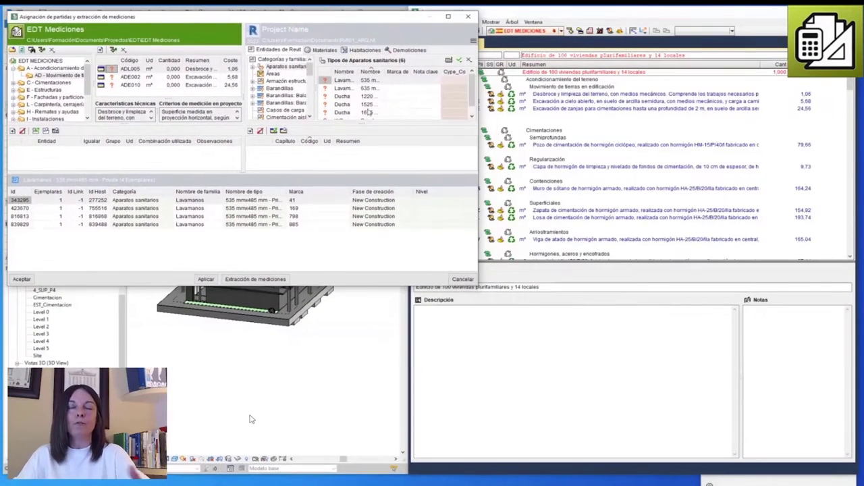
Enlarge the item assignment window to fill most of the screen and minimise the stopwatch window.
left_click_drag(477, 284, 823, 484)
key("alt+Tab")
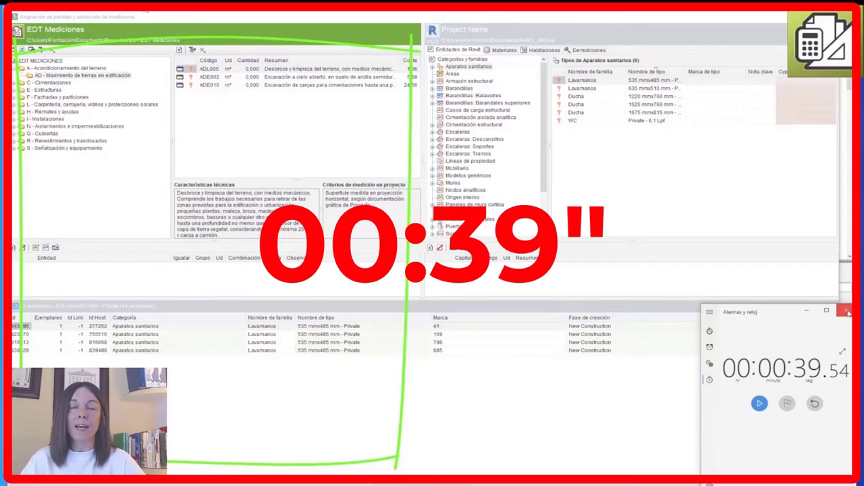
left_click(807, 312)
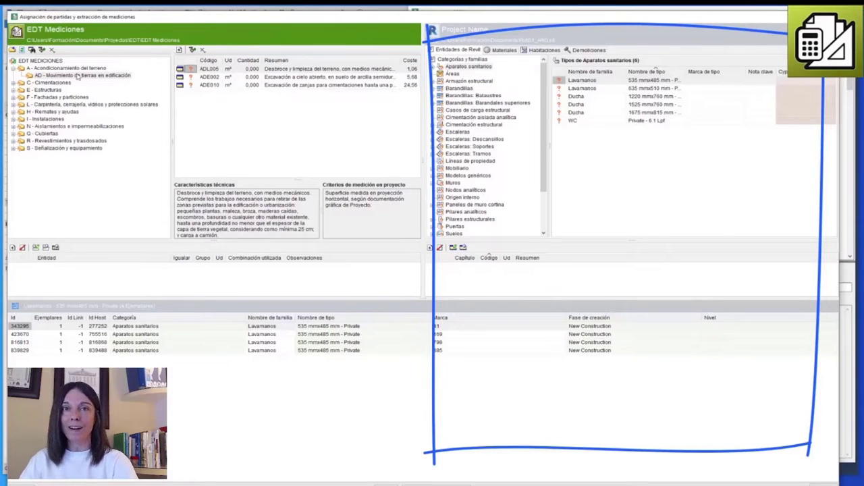
Widen the category list in the Revit model pane and look through its entity categories and the materials used in layers.
left_click(500, 33)
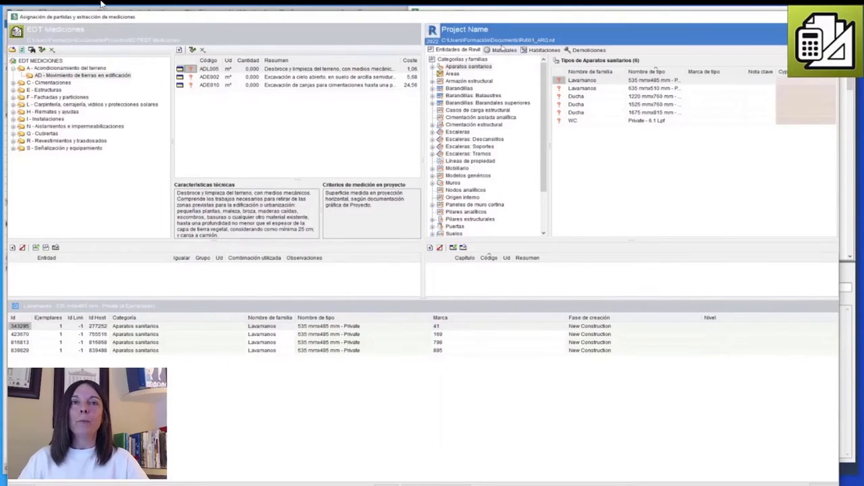
left_click_drag(563, 145, 571, 145)
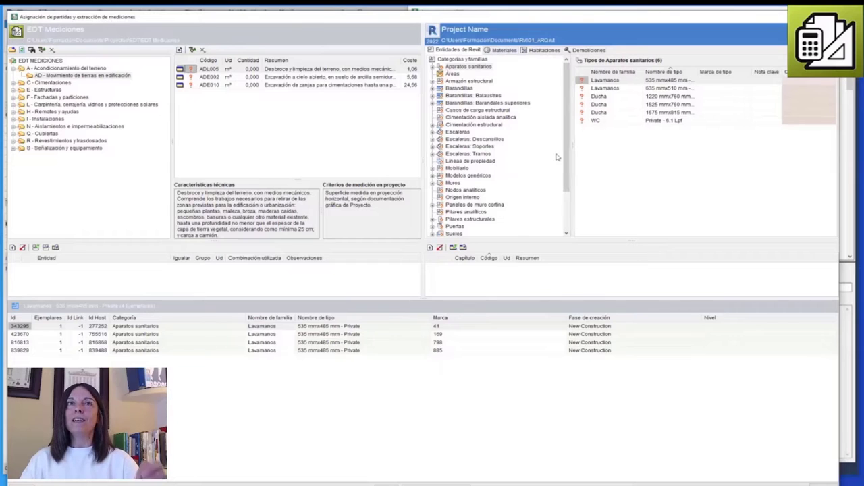
scroll(501, 177, "down", 3)
scroll(497, 172, "up", 3)
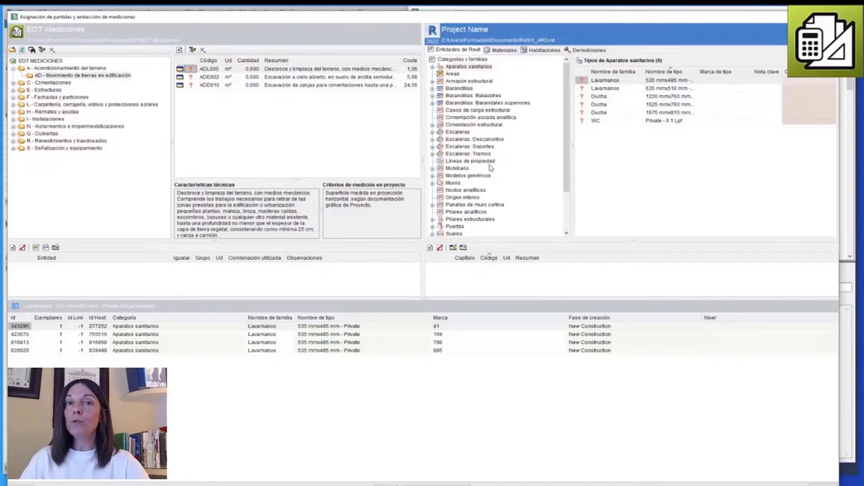
left_click(500, 53)
scroll(549, 167, "down", 3)
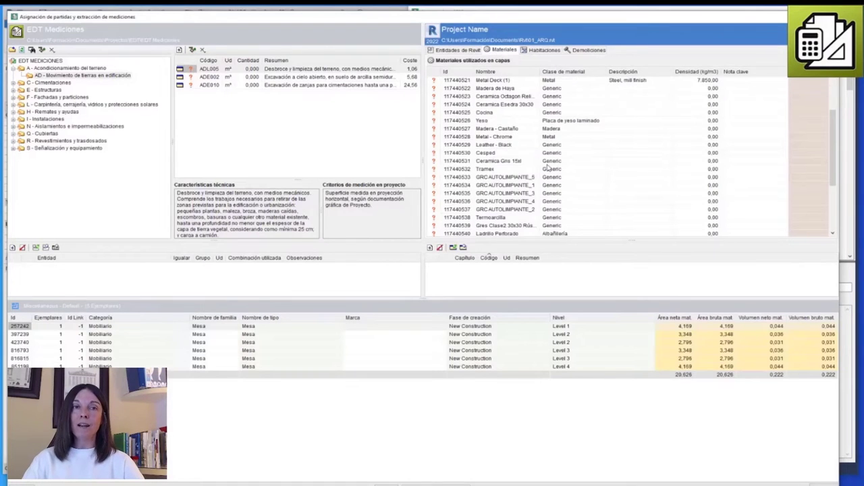
scroll(546, 165, "up", 3)
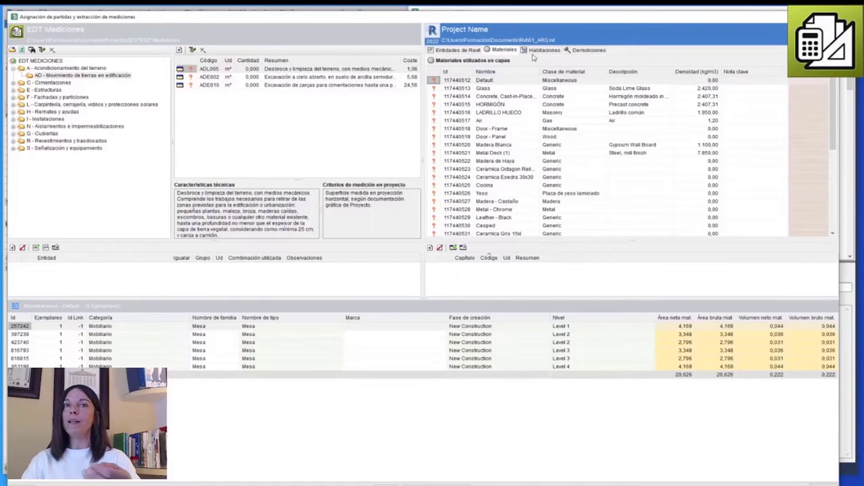
Review the model's rooms and the demolished Muro básico walls with their phases, and return to the Revit entities.
left_click(535, 53)
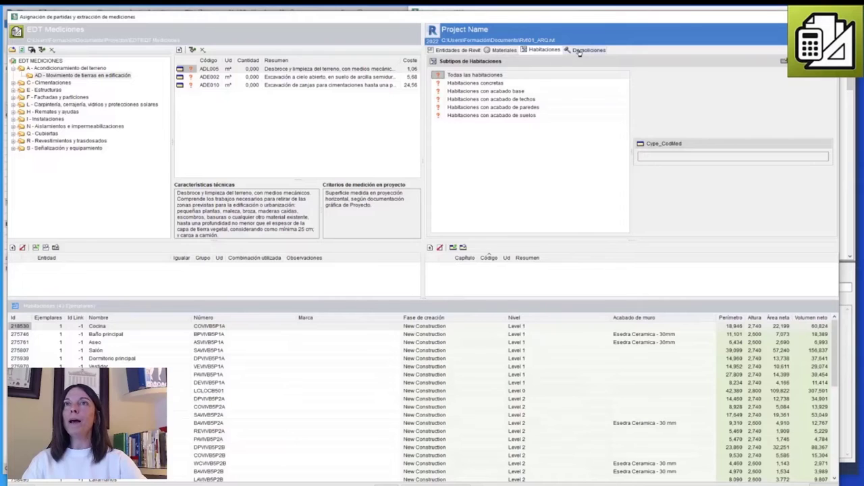
left_click(585, 50)
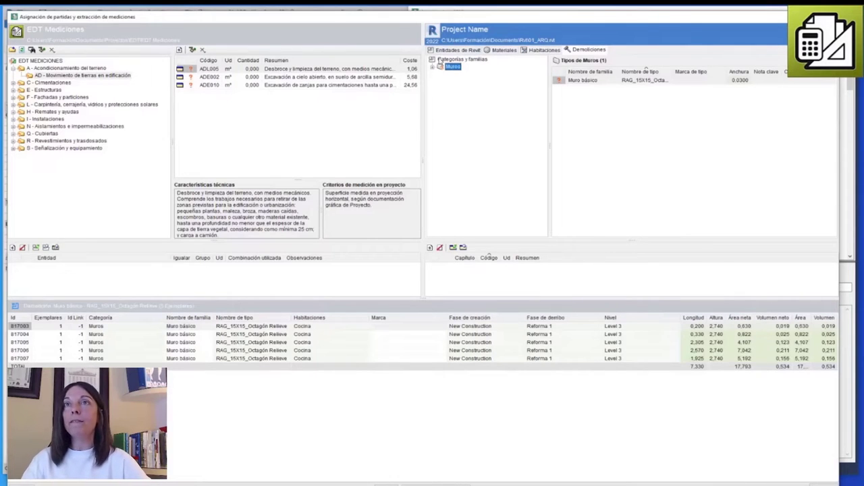
left_click(446, 50)
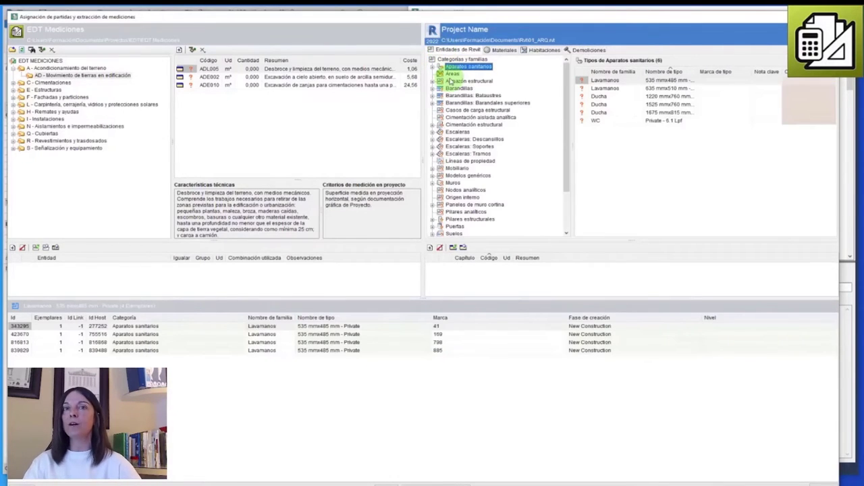
left_click(581, 50)
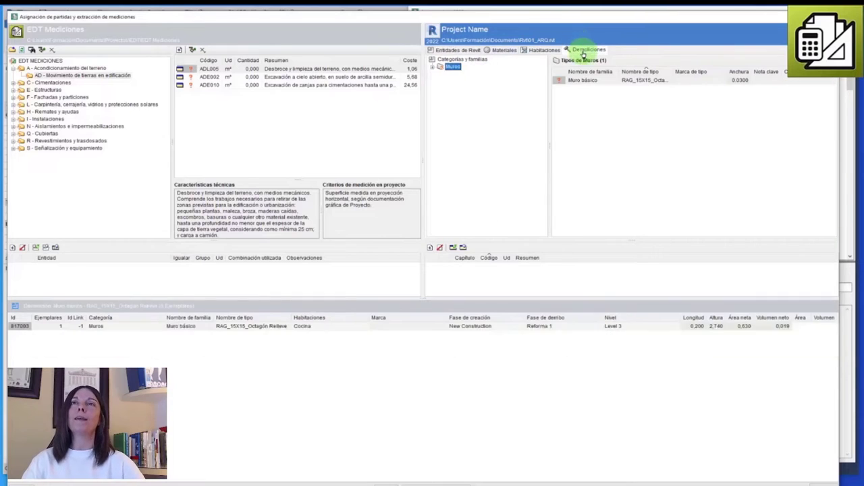
left_click(440, 68)
left_click(448, 74)
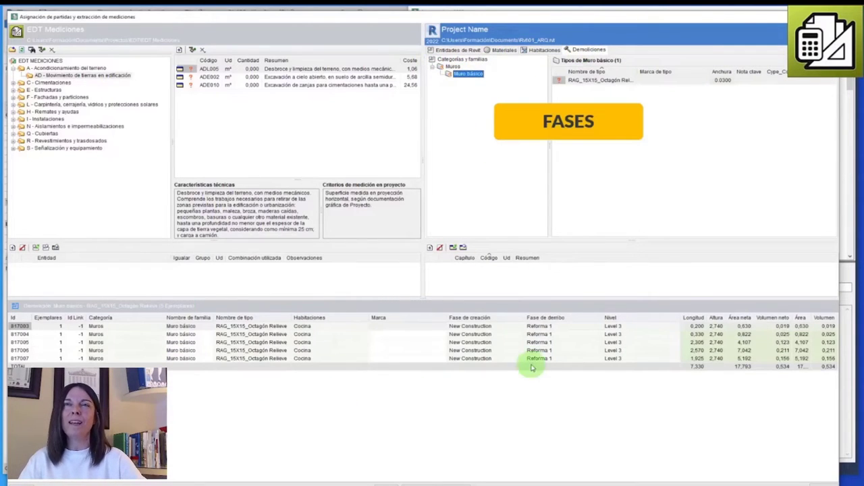
left_click(448, 50)
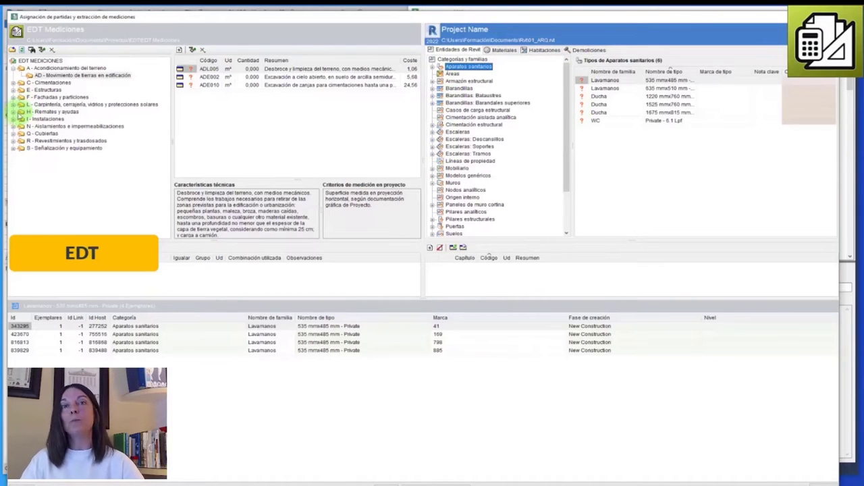
Examine the items in IF - Fontanería under I - Instalaciones and in FF - Fábrica no estructural under F - Fachadas y particiones.
left_click(14, 119)
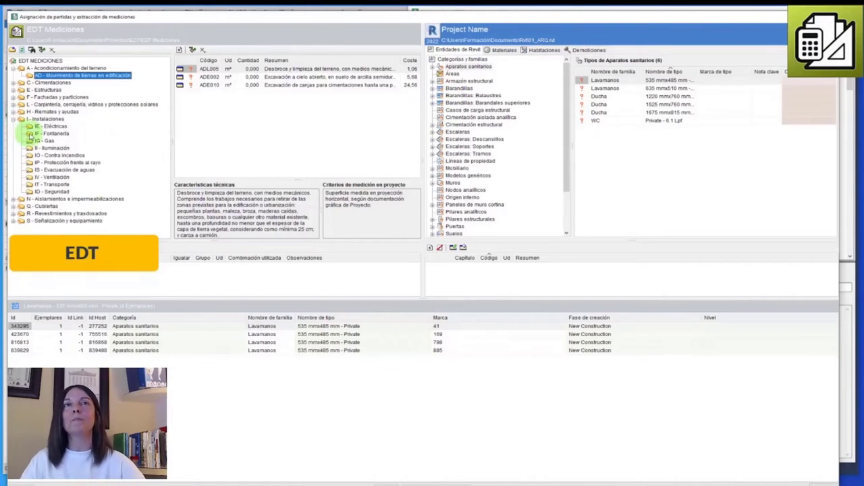
left_click(51, 133)
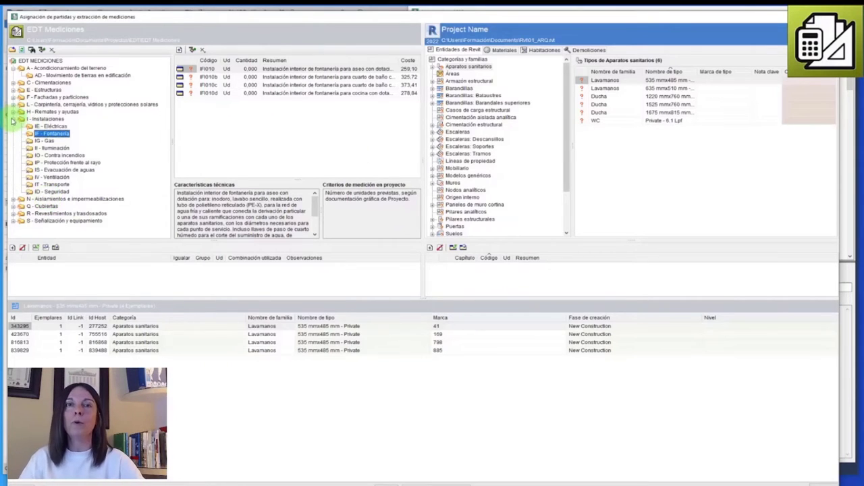
left_click(13, 119)
left_click(14, 97)
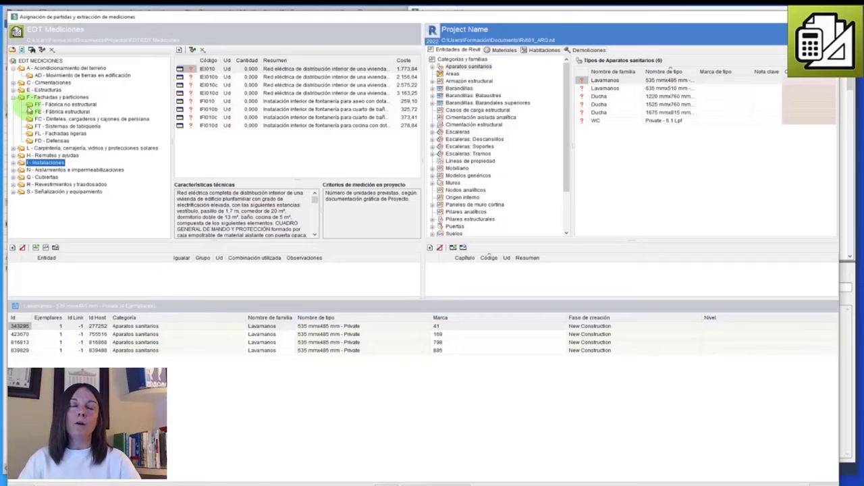
left_click(64, 105)
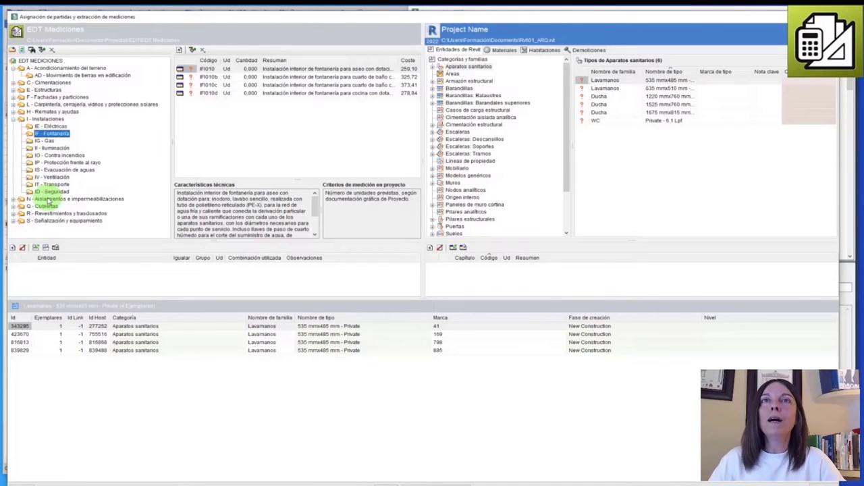
Collapse I - Instalaciones and select item FFX100 in FF - Fábrica no estructural under F - Fachadas y particiones.
left_click(14, 119)
left_click(13, 97)
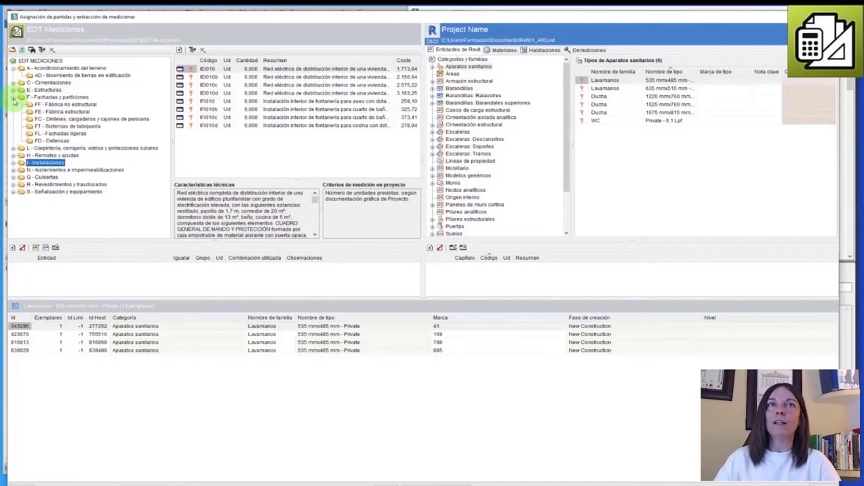
left_click(40, 104)
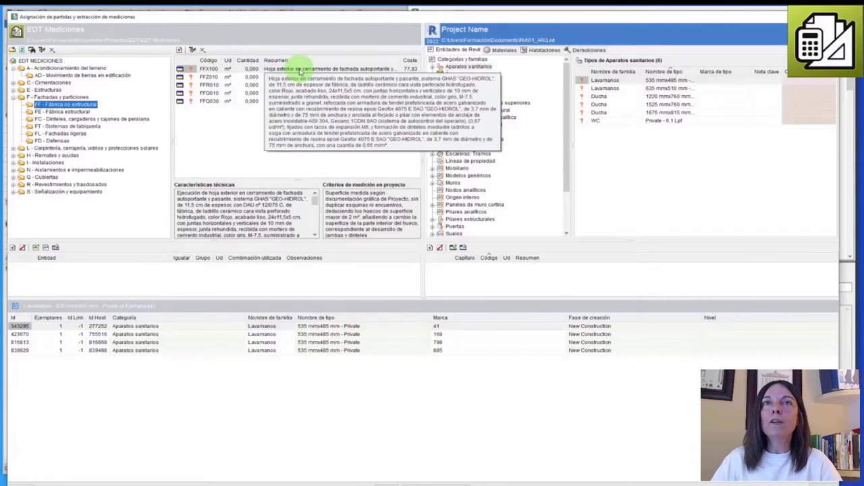
left_click(301, 70)
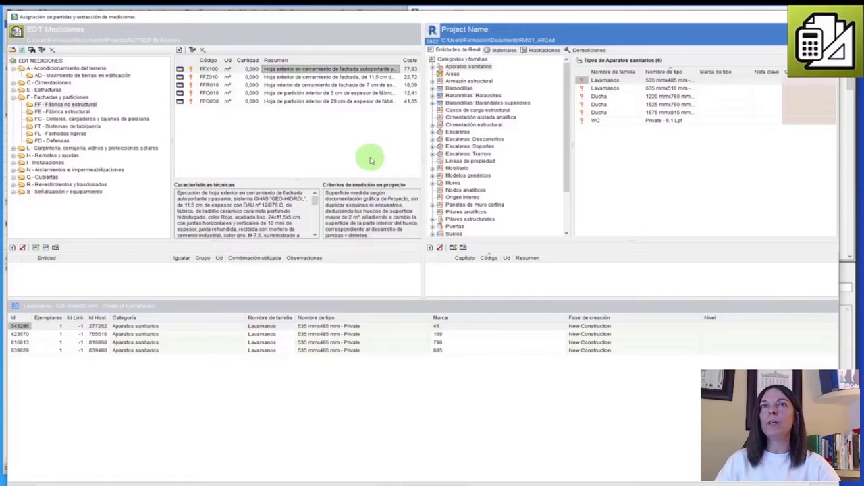
Assign the basic wall type FLP9+EM1+LM10+CA3+LHD7 from the Muros category to item FFX100.
left_click(433, 183)
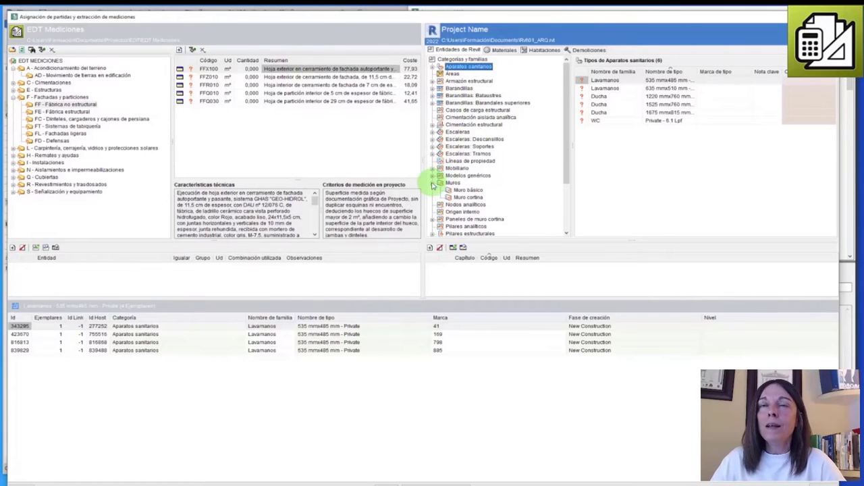
left_click(455, 190)
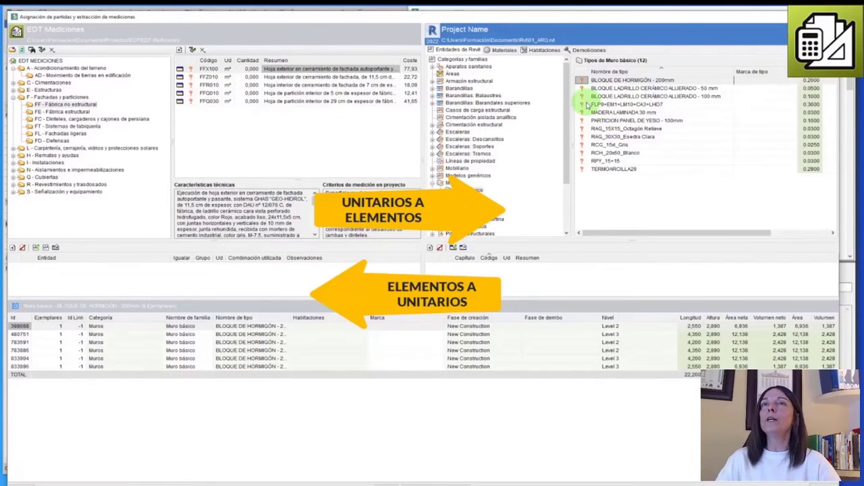
left_click(589, 105)
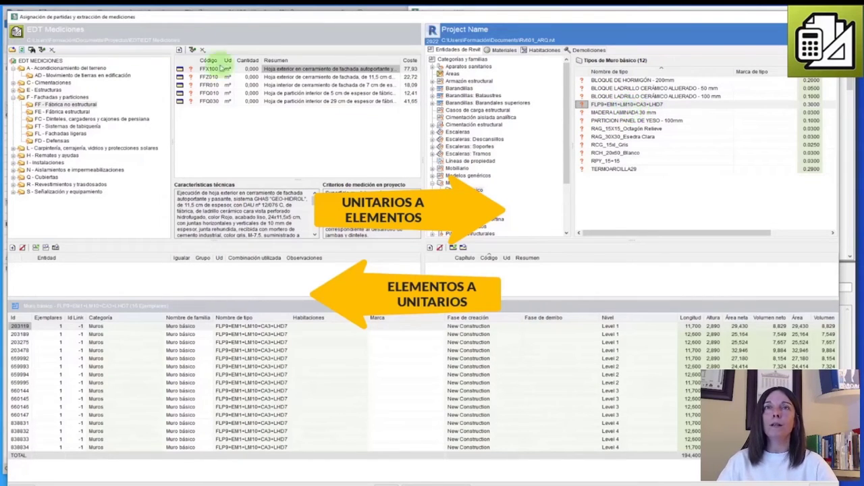
left_click(13, 249)
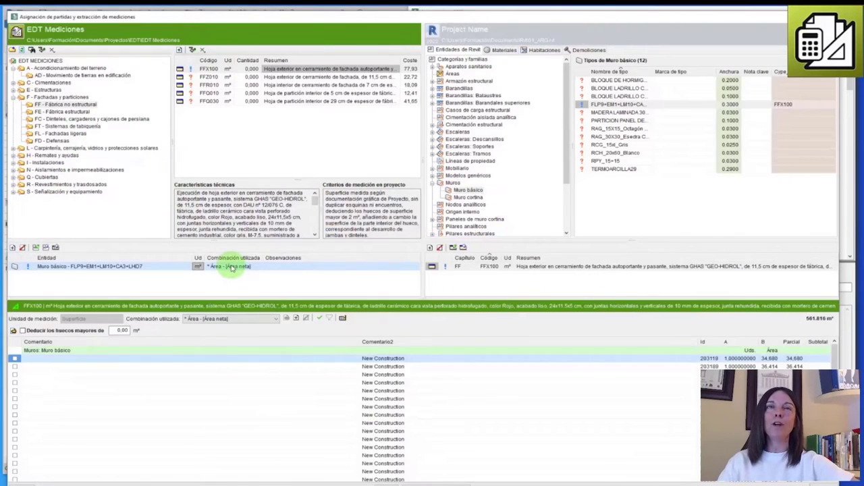
Review the measurement combinations and the new instance filter dialog for the assigned wall, closing it without creating a filter.
left_click(234, 319)
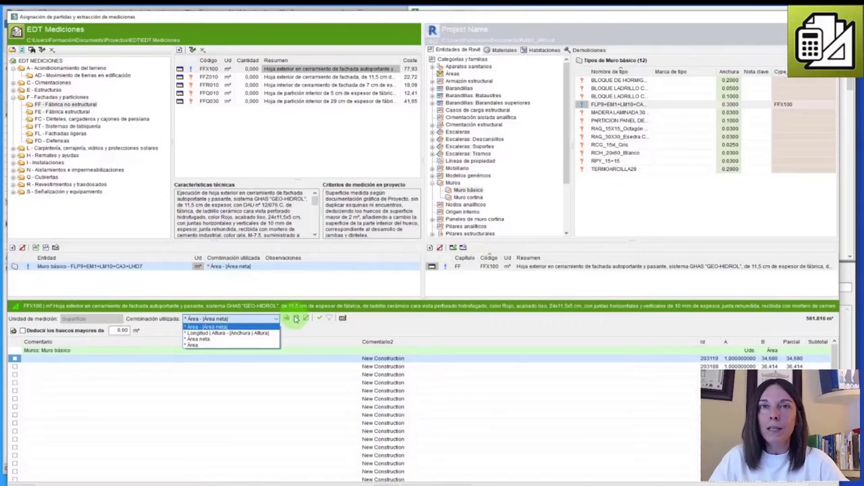
left_click(329, 322)
left_click(330, 322)
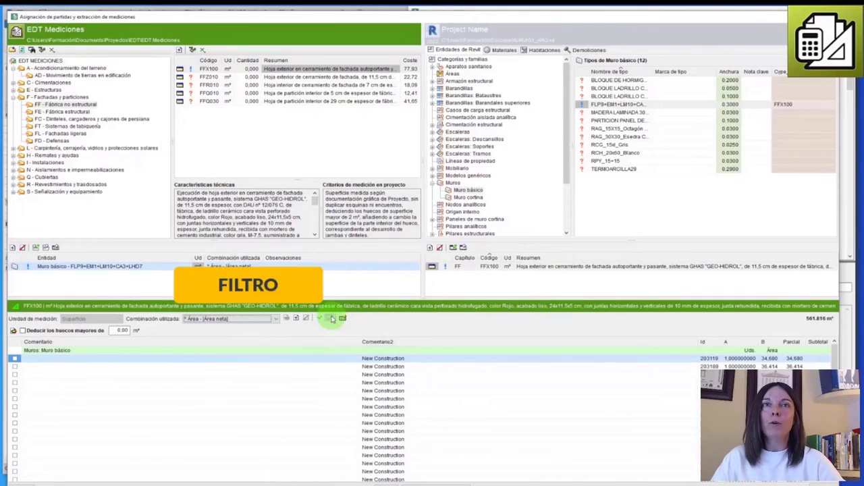
left_click(334, 194)
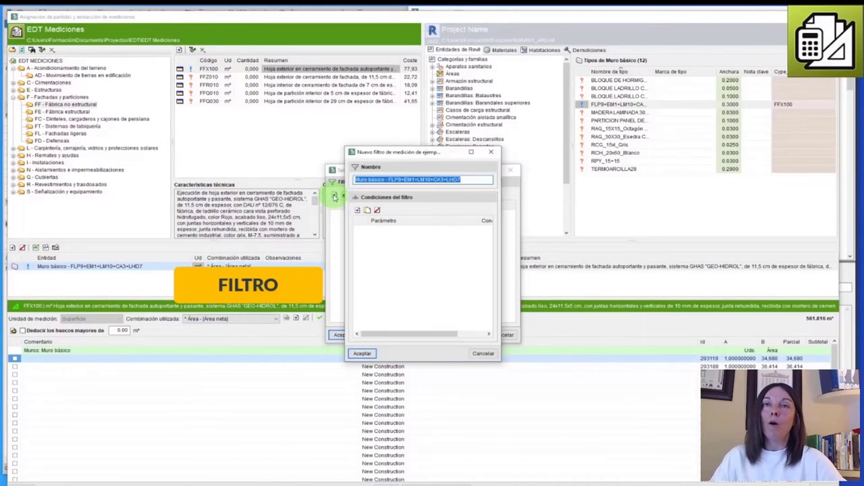
left_click(366, 209)
left_click(484, 353)
left_click(505, 335)
Keep the Área - [Área neta] combination and review the parameters available for a custom measurement combination without creating one.
left_click(213, 322)
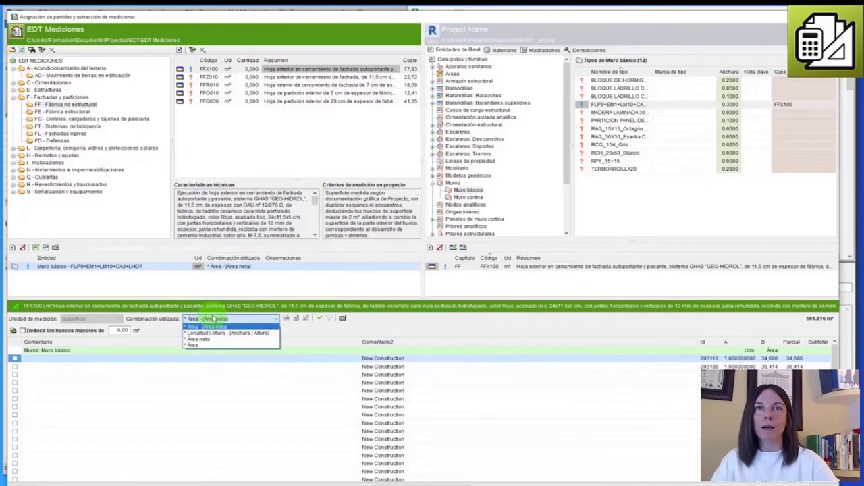
left_click(216, 328)
left_click(296, 318)
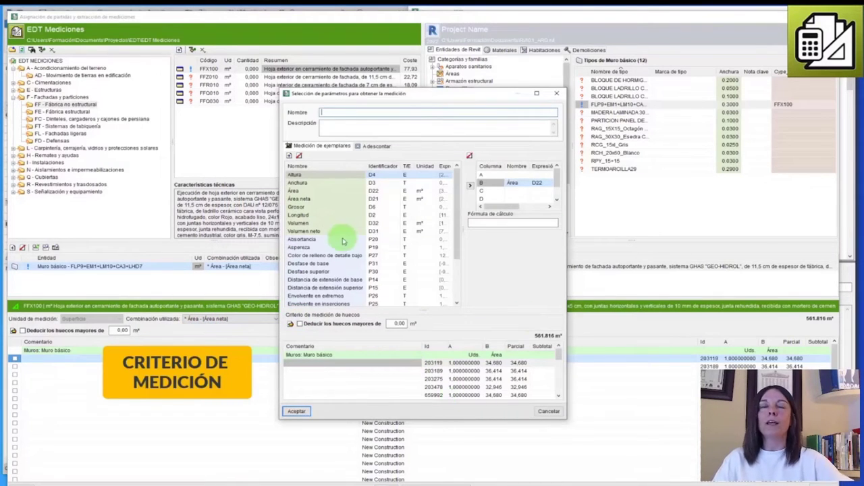
scroll(337, 235, "down", 3)
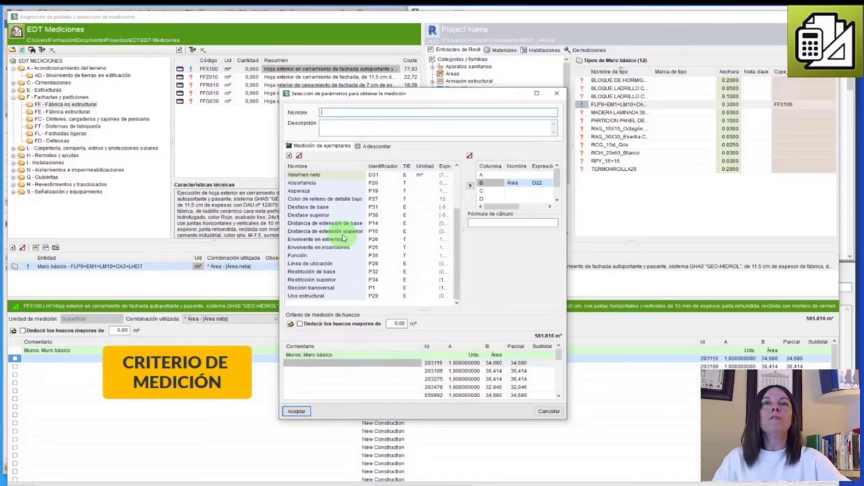
left_click(549, 413)
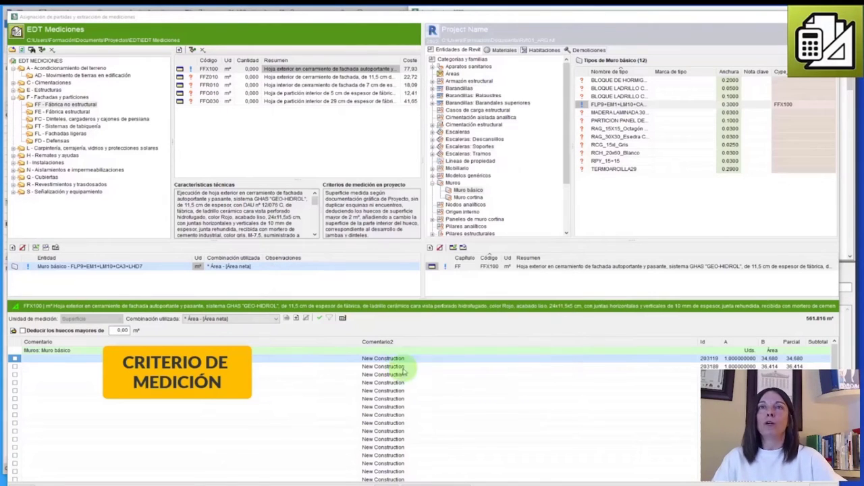
Set the opening measurement criterion of FFX100 to deduct in full all openings larger than 0,00 m².
left_click(12, 333)
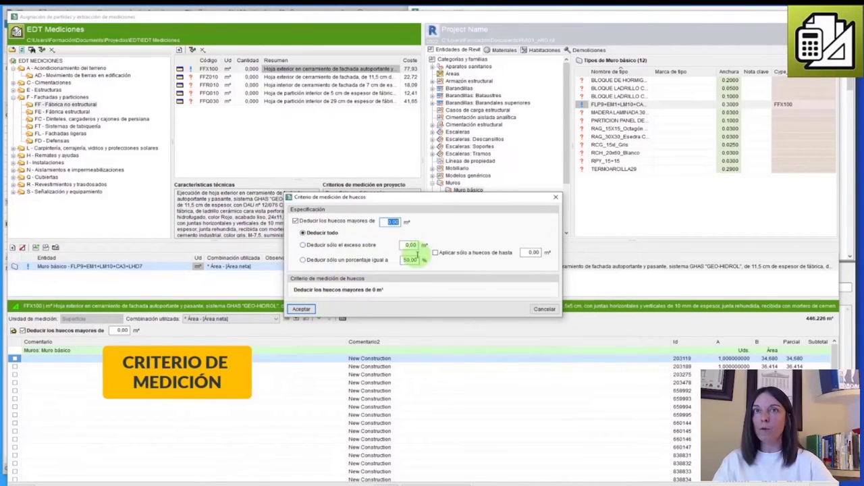
left_click(305, 309)
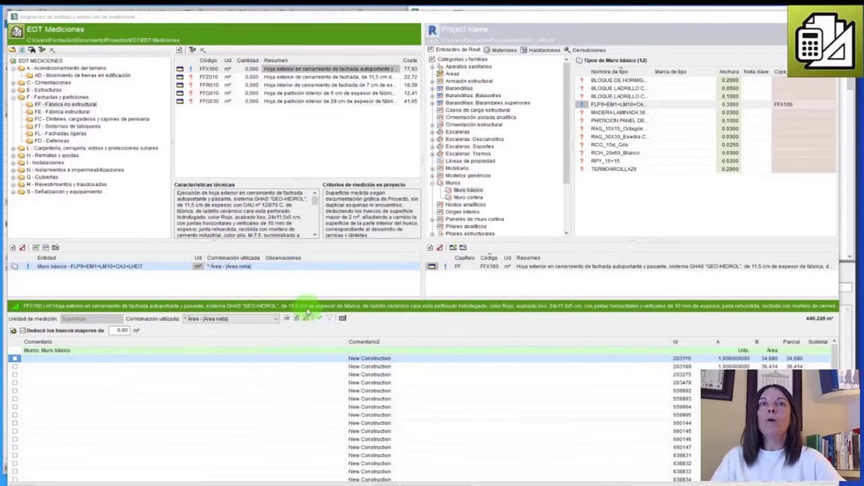
Open the comment composition settings for the measurement table and widen the dialog to examine the content of the measurement lines.
left_click(343, 318)
left_click_drag(294, 272, 151, 285)
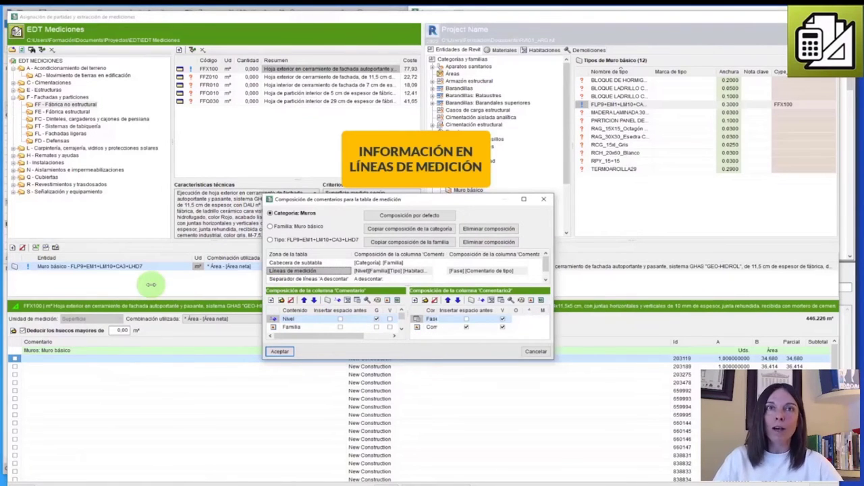
left_click_drag(151, 285, 93, 284)
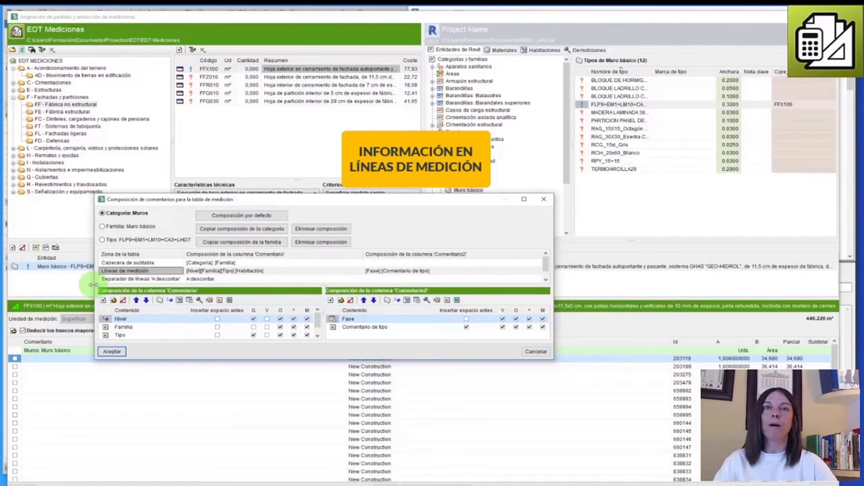
Accept the comment composition and assign the WC type Private - 6.1 Lpf to item SAI010 in chapter SA - Aparatos sanitarios.
left_click(112, 352)
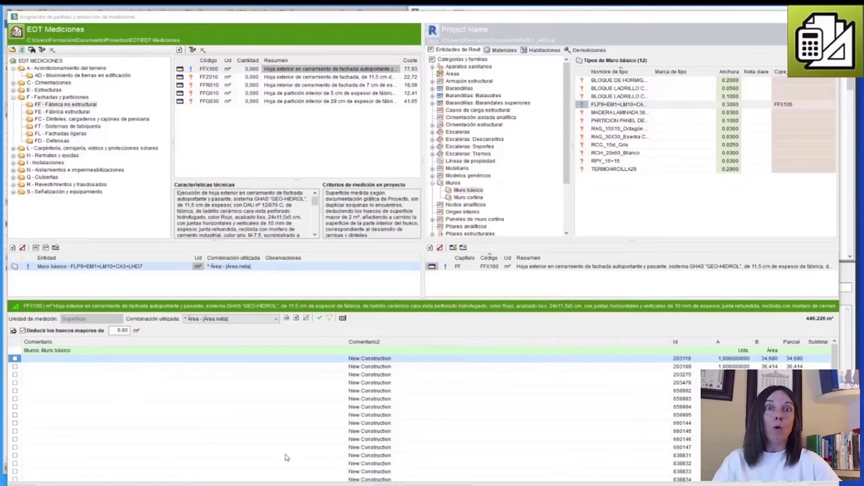
left_click(13, 192)
left_click(57, 199)
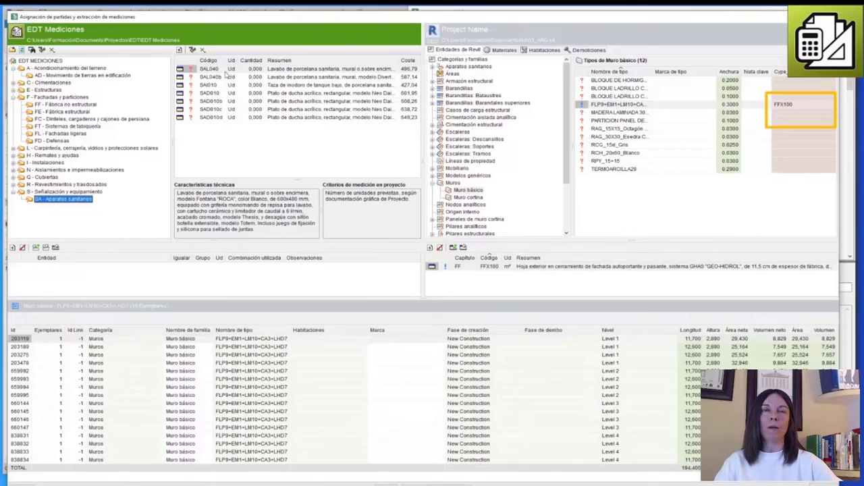
left_click(182, 85)
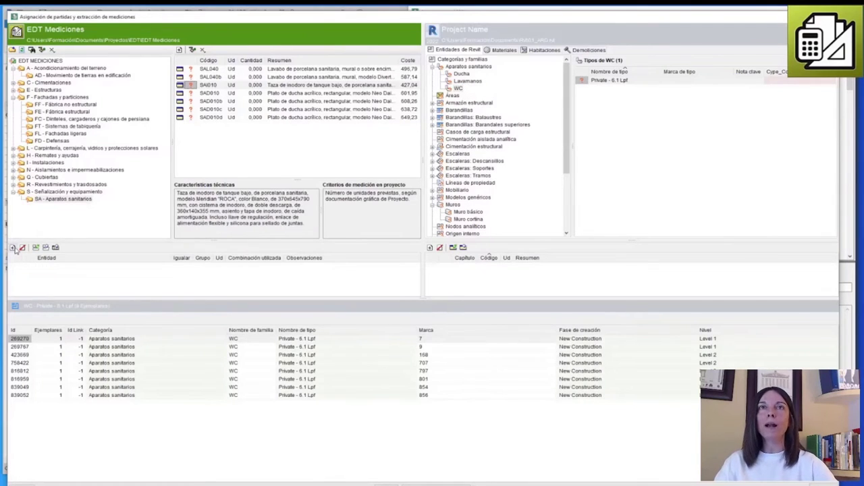
left_click(12, 247)
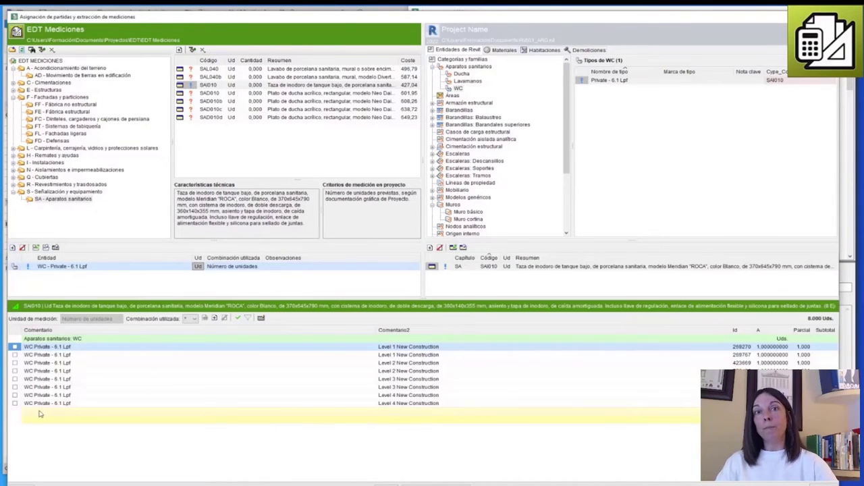
Review the comment composition of the WC measurement lines, including the Comentario and Comentario2 columns, and close it.
left_click(261, 318)
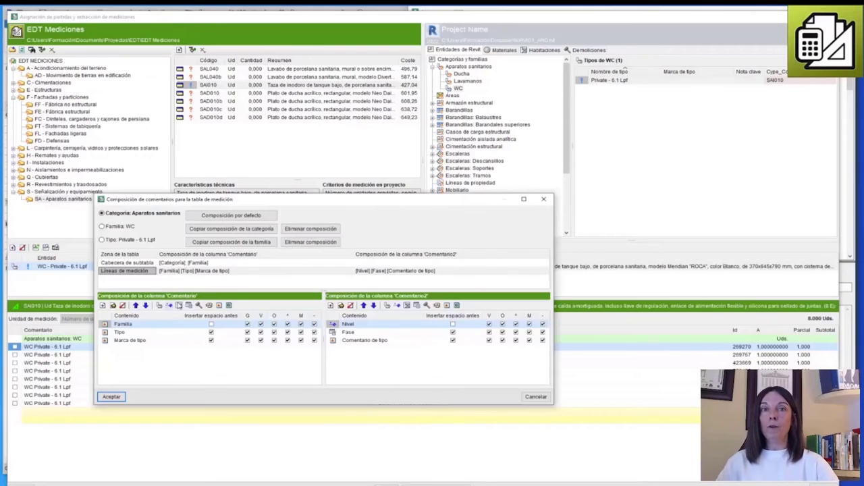
left_click_drag(178, 203, 207, 92)
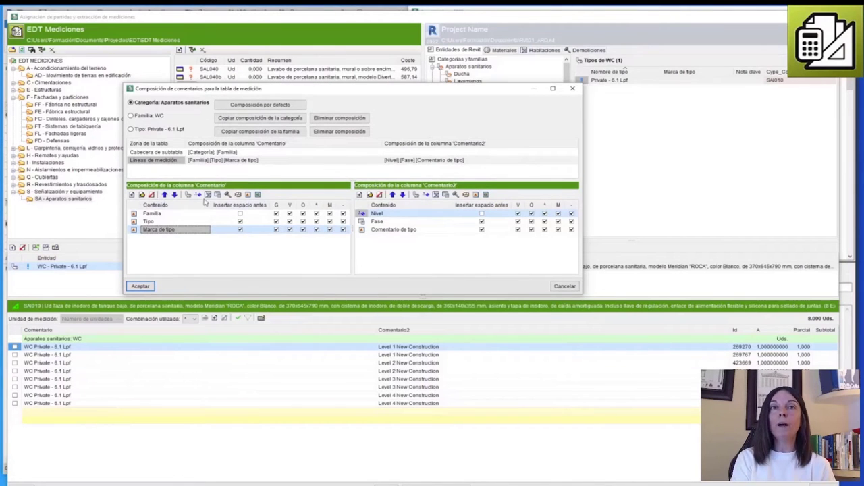
key("Return")
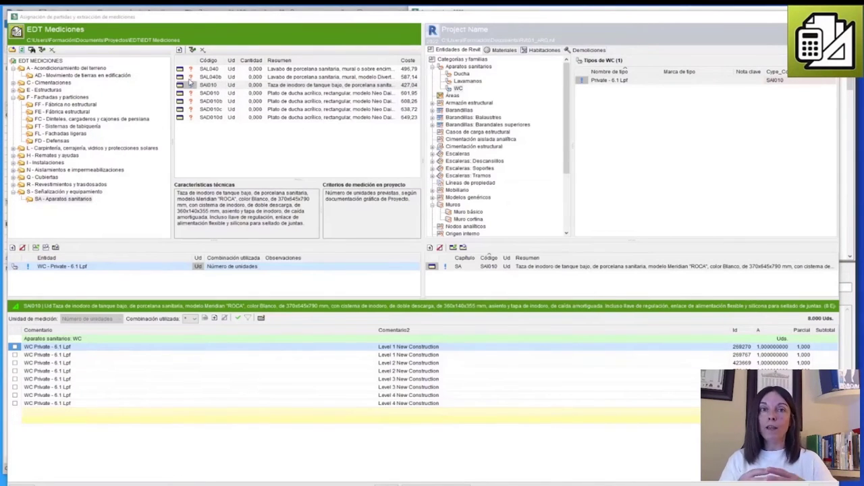
Assign the Lavamanos type 635 mmx510 mm - Private to item SAL040.
left_click(191, 69)
left_click(463, 81)
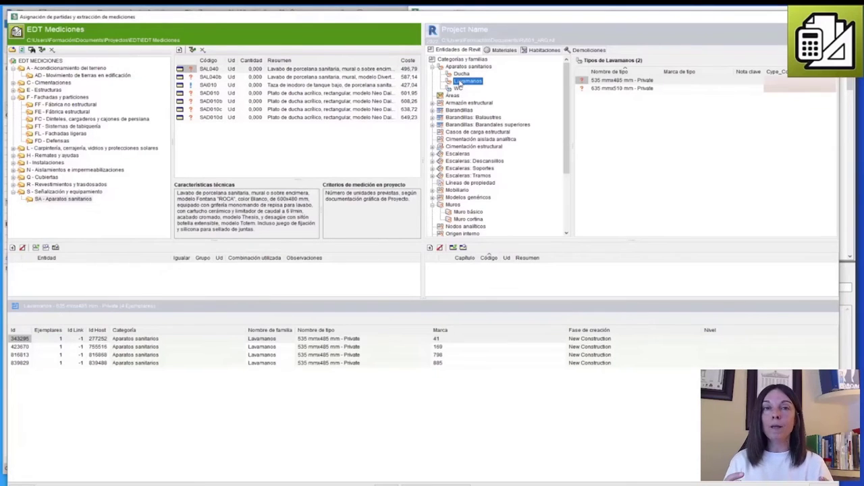
left_click(584, 89)
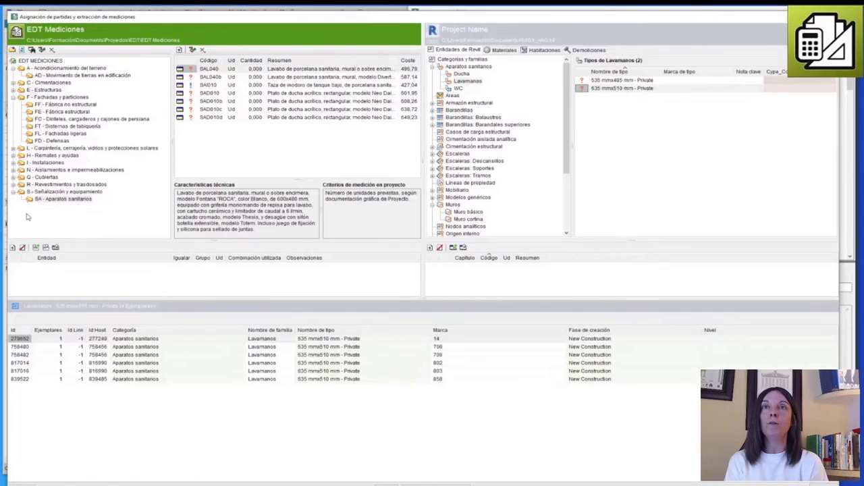
left_click(13, 248)
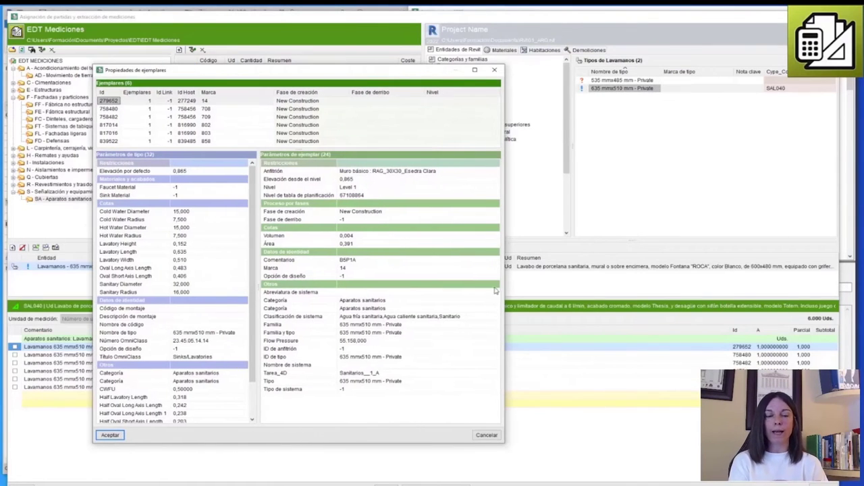
Examine the type and instance parameters of the assigned Lavamanos instances in a widened properties dialog, closing it when done.
left_click_drag(516, 284, 647, 277)
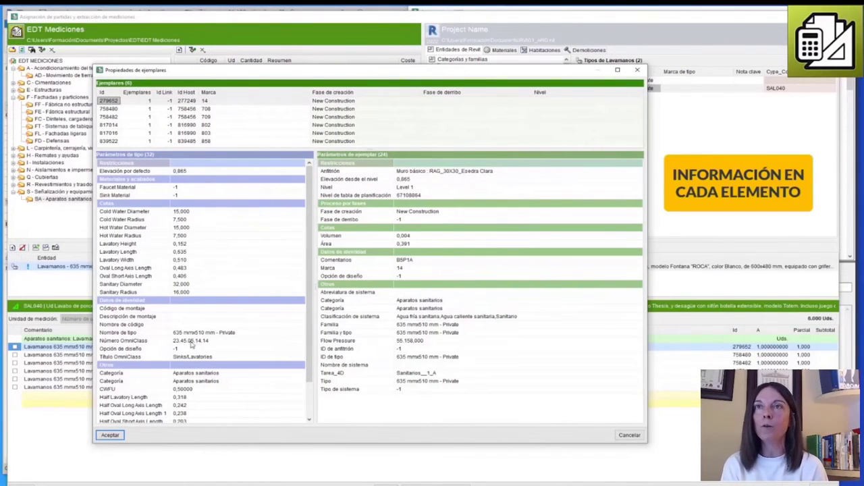
scroll(191, 345, "down", 2)
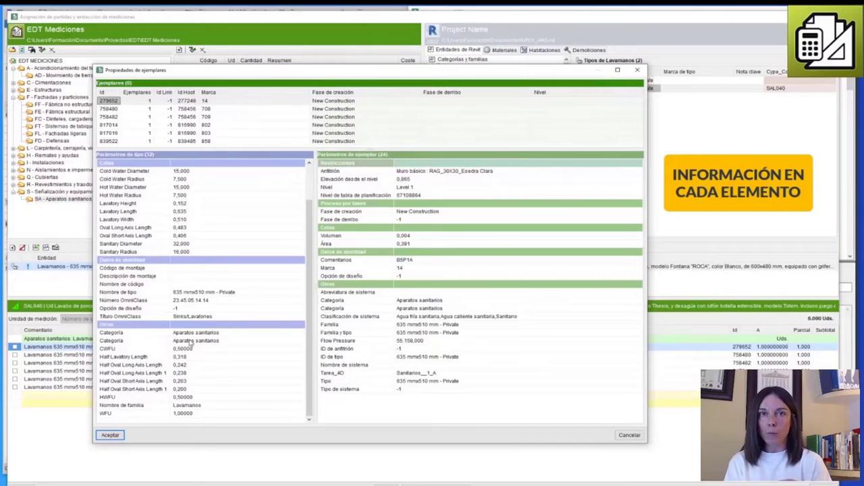
left_click(110, 434)
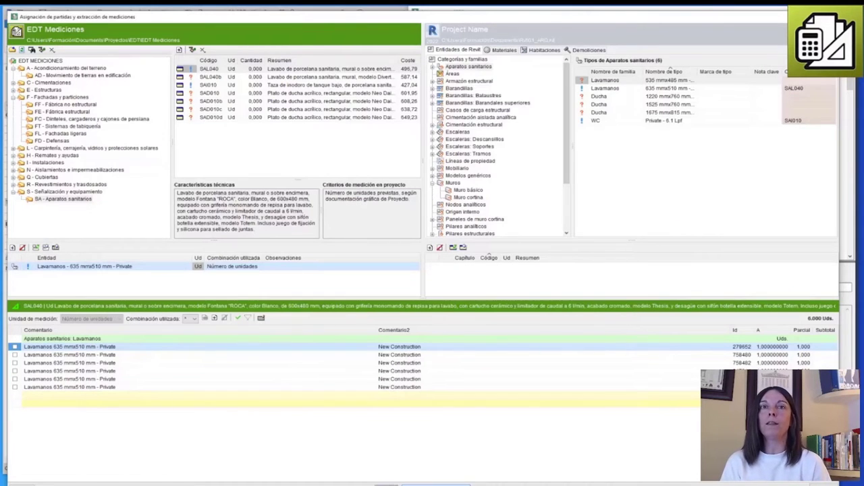
left_click(250, 265)
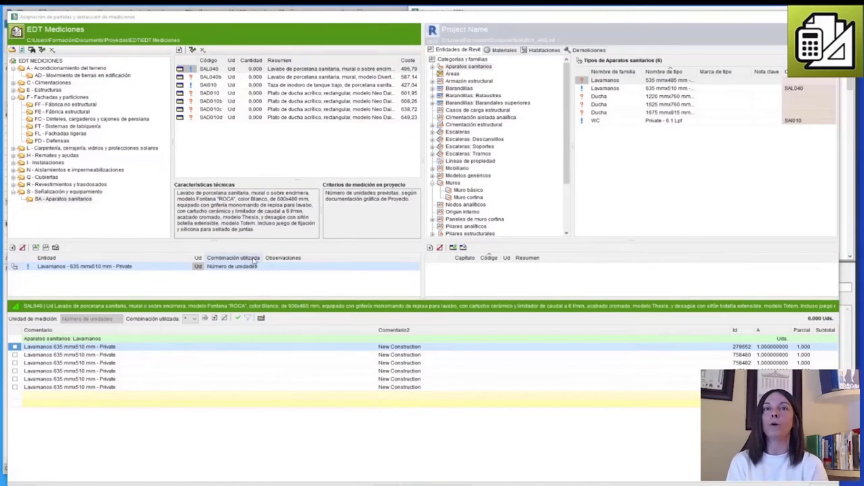
Move the assignment window aside and show the measurement detail of item FFX100 in the Arquímedes budget.
left_click_drag(332, 20, 324, 293)
scroll(613, 160, "down", 12)
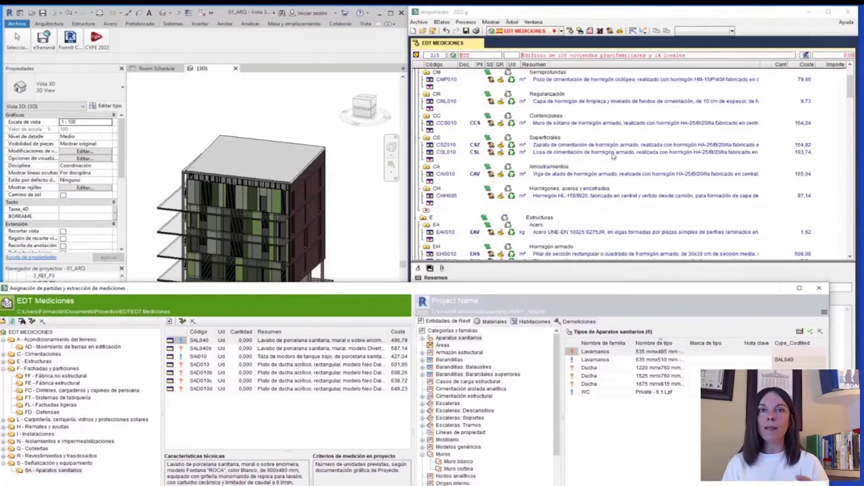
scroll(613, 160, "down", 4)
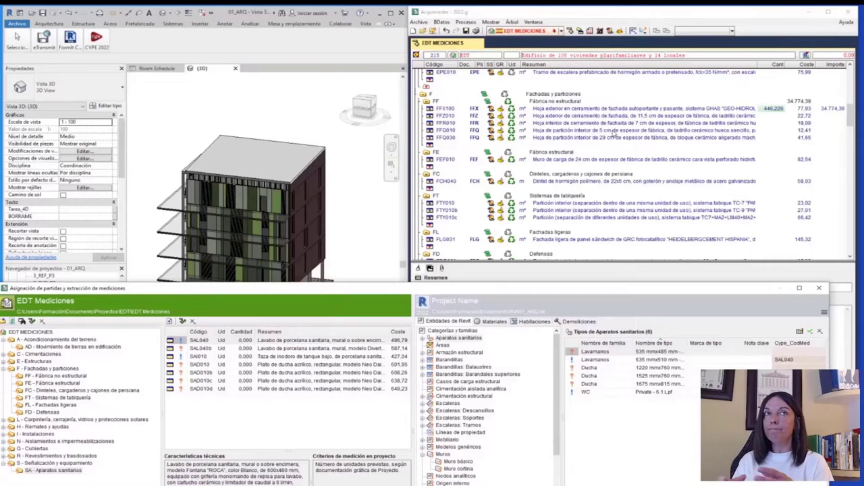
left_click(770, 109)
left_click_drag(600, 284, 625, 465)
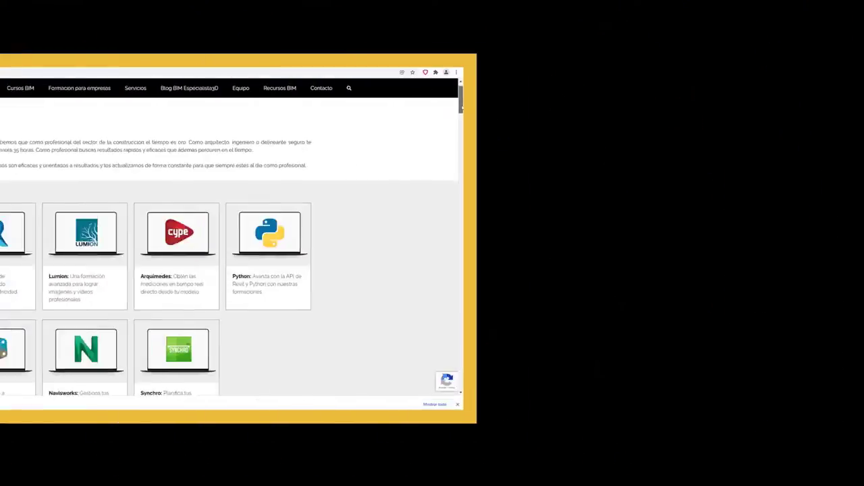
scroll(230, 270, "down", 5)
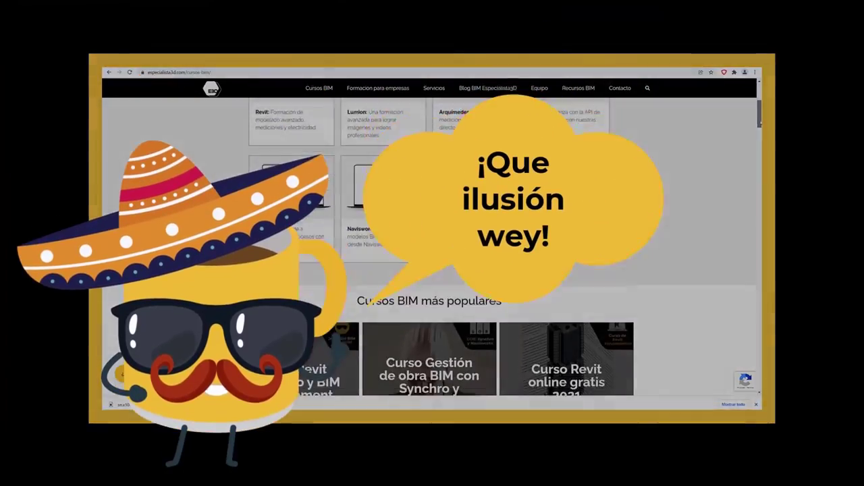
scroll(432, 270, "down", 3)
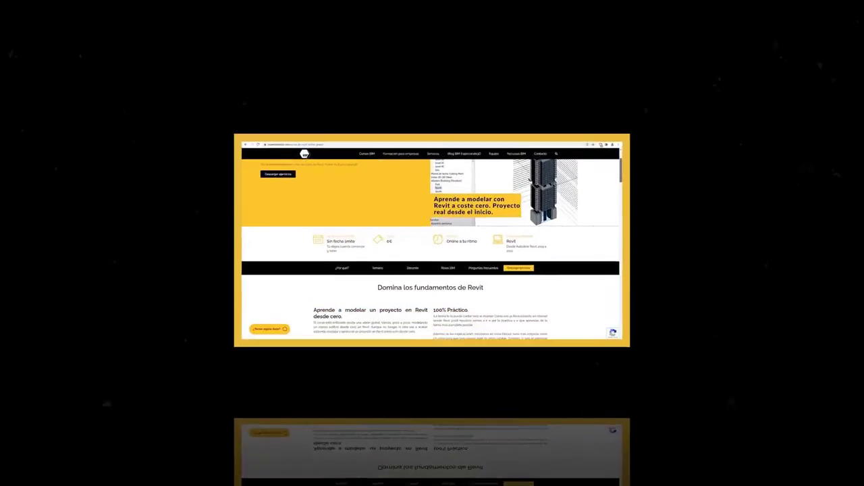
scroll(433, 243, "down", 5)
scroll(432, 270, "down", 3)
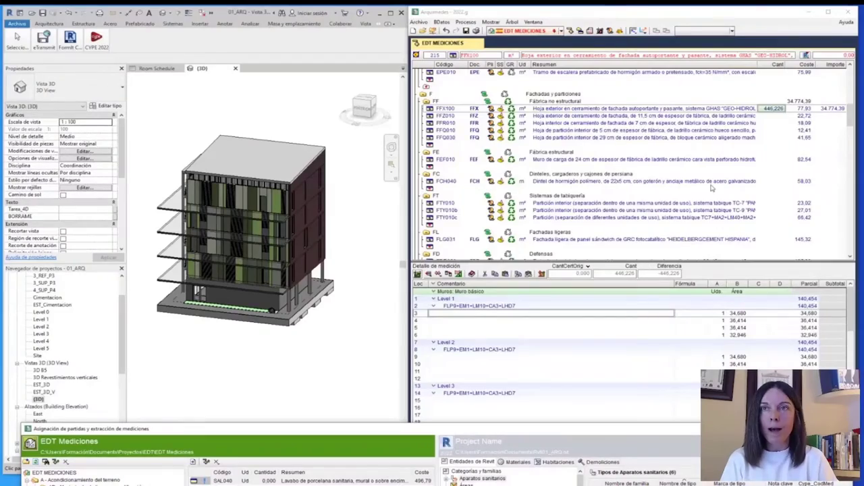
scroll(715, 197, "down", 5)
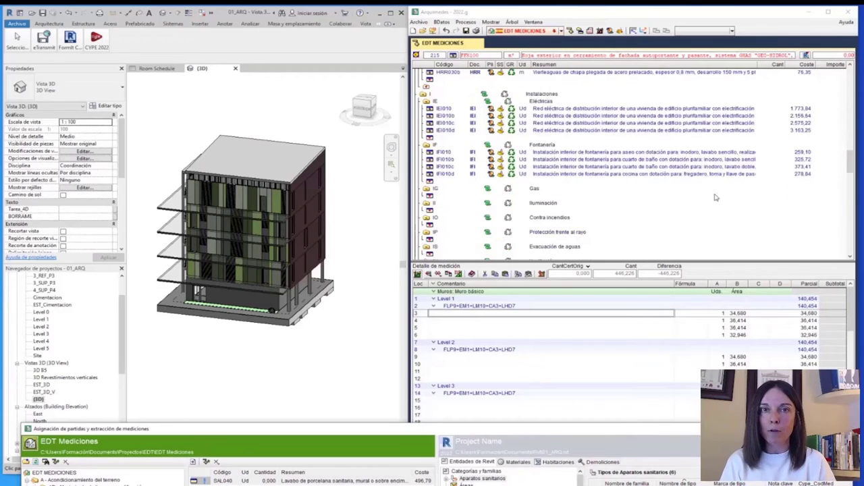
scroll(716, 197, "down", 8)
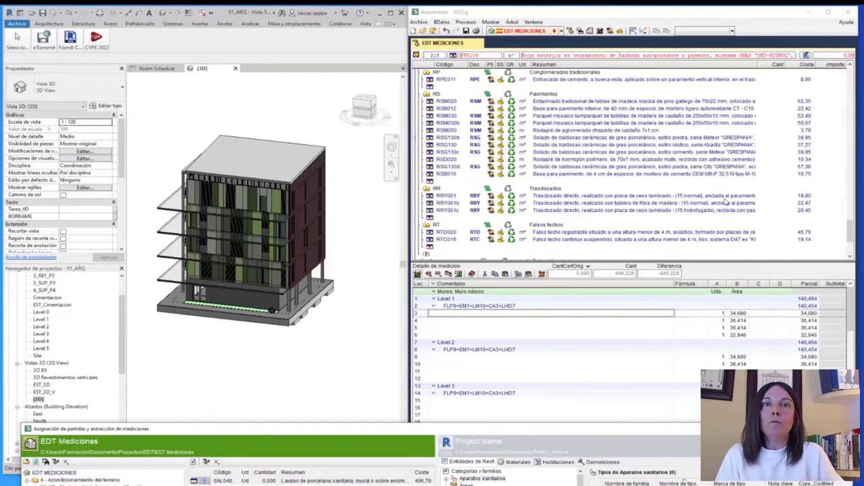
scroll(725, 200, "down", 4)
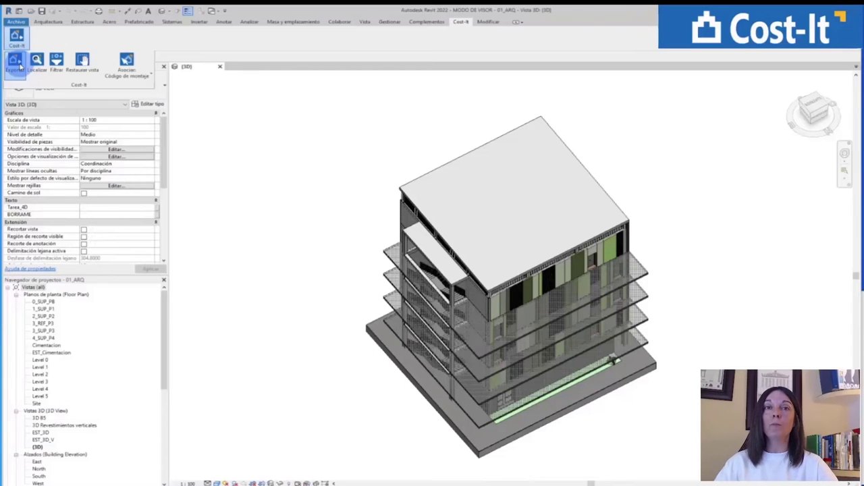
Switch to Revit, open the Cost-It export and include every listed model category, checking the selection in the statistics.
left_click(19, 63)
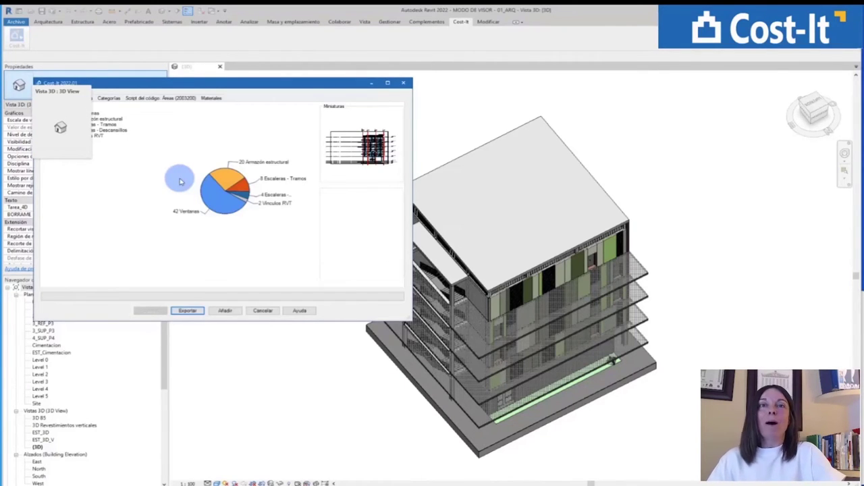
left_click(84, 98)
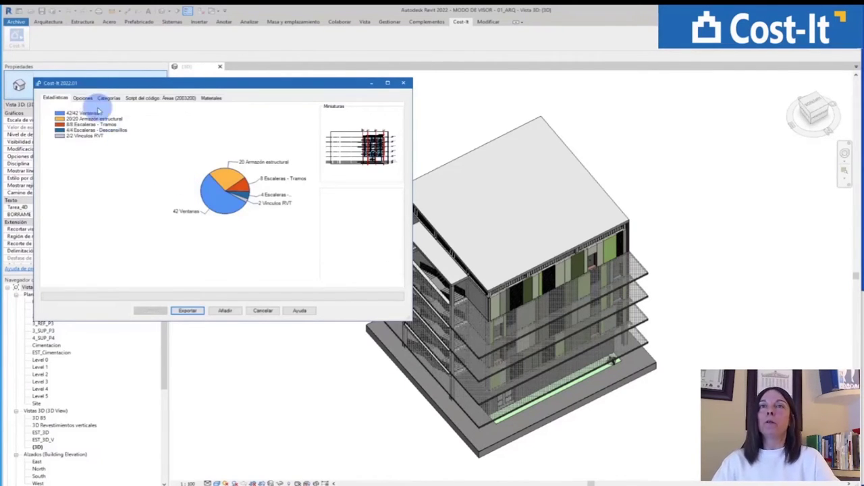
left_click(107, 97)
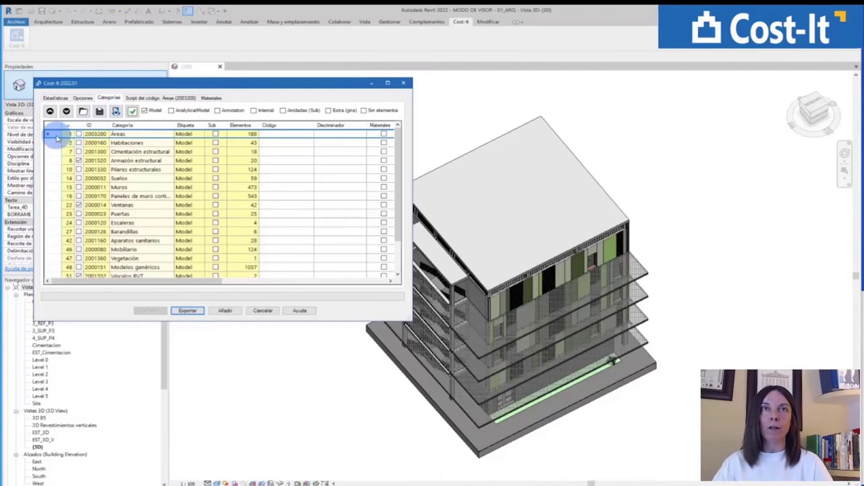
left_click_drag(56, 137, 48, 290)
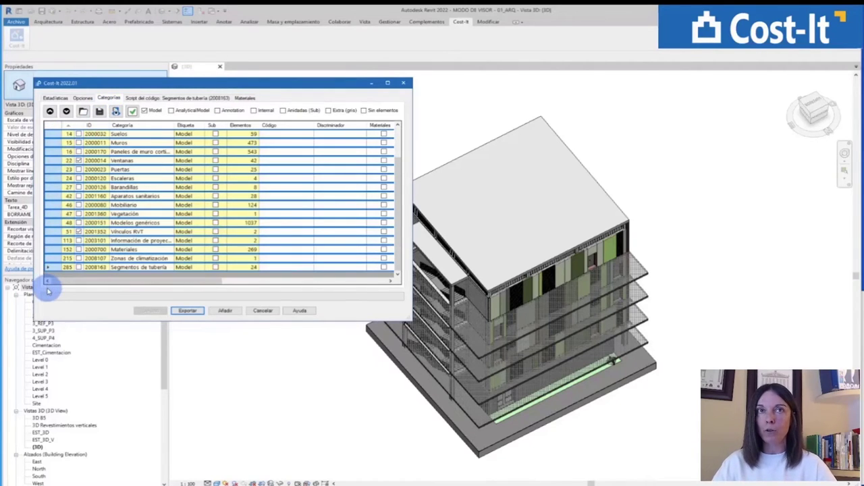
left_click(79, 267)
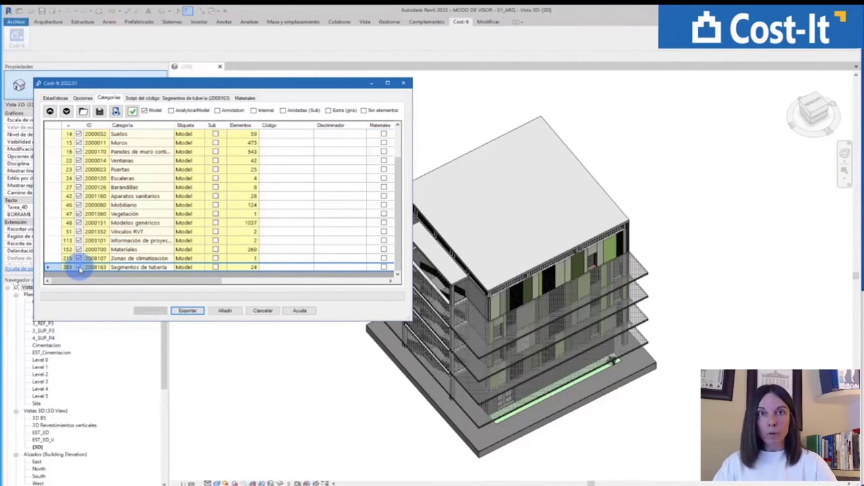
left_click(57, 98)
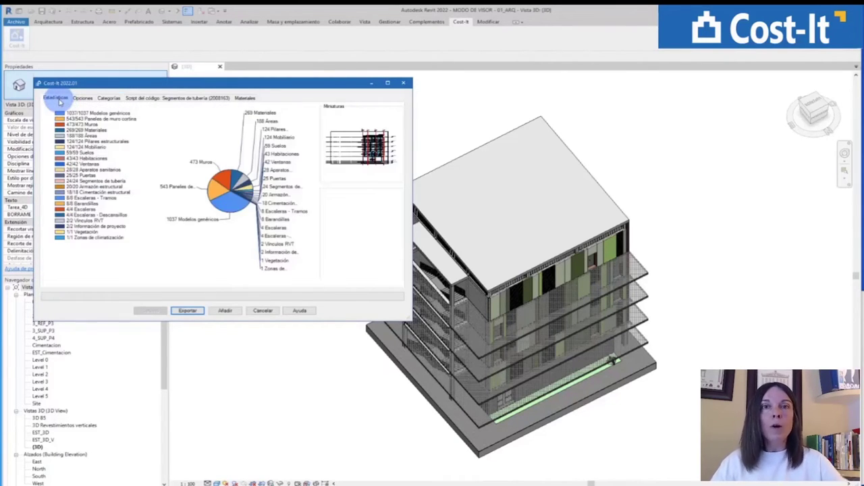